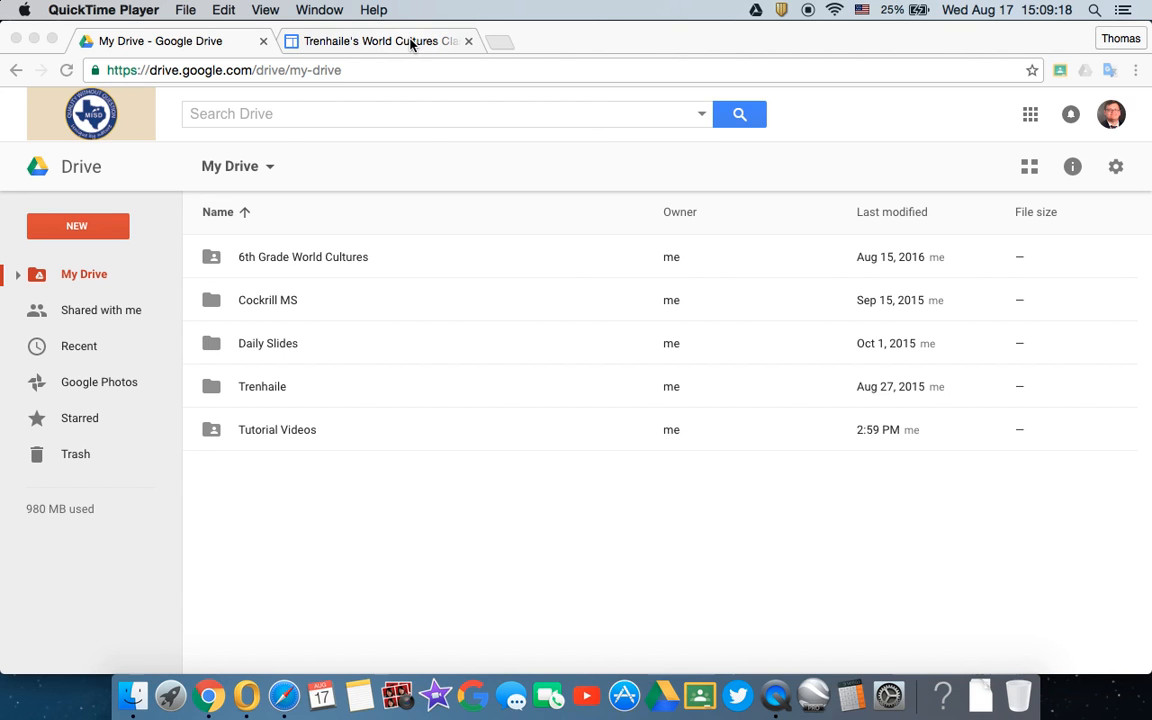
- Review the Home page of the existing World Cultures class site, including its navigation links and embedded To Do List
click(410, 42)
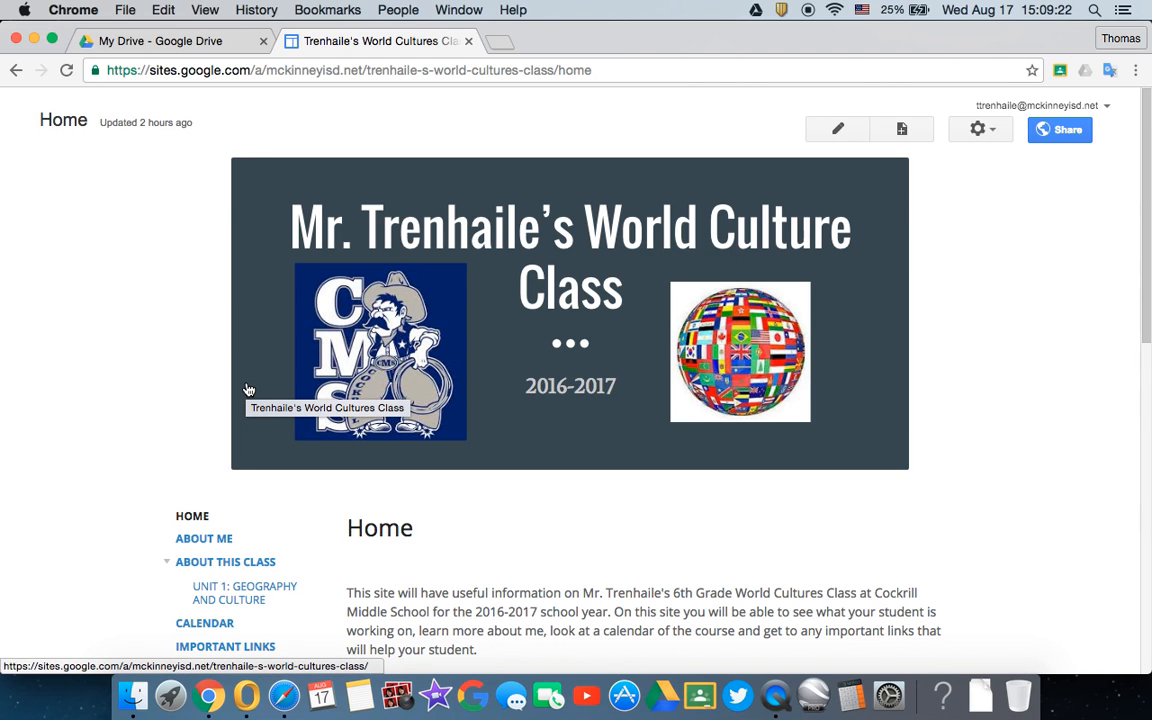
scroll(249, 390, down, 2)
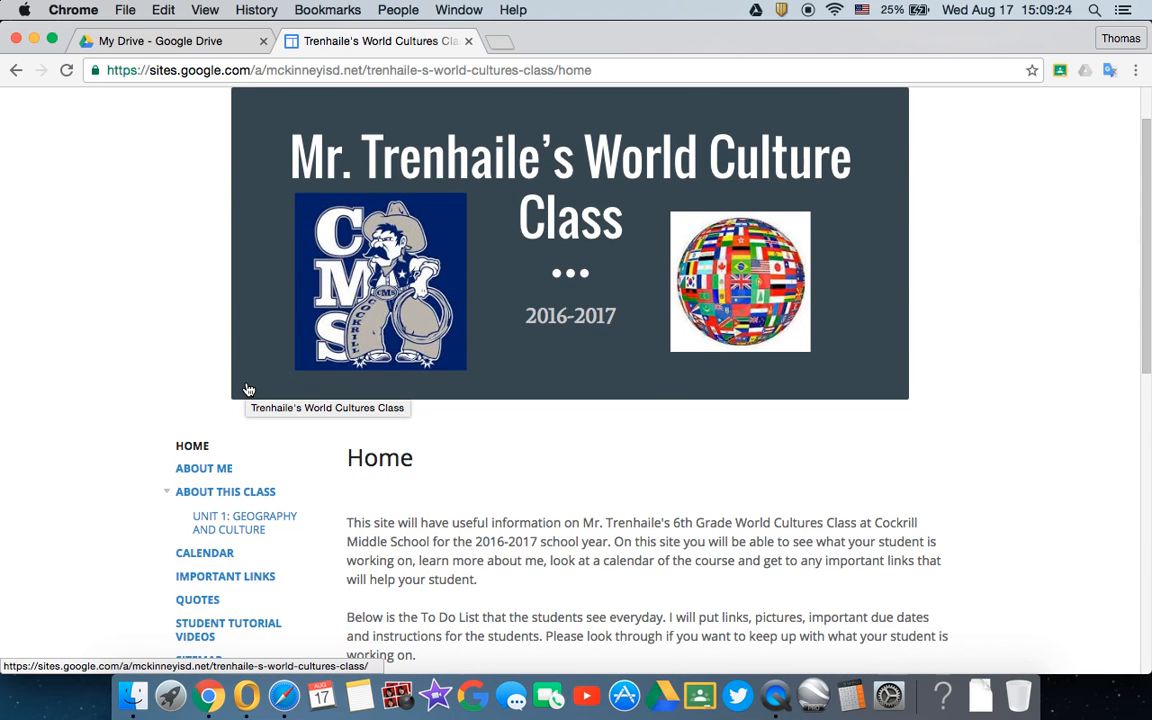
scroll(140, 502, down, 2)
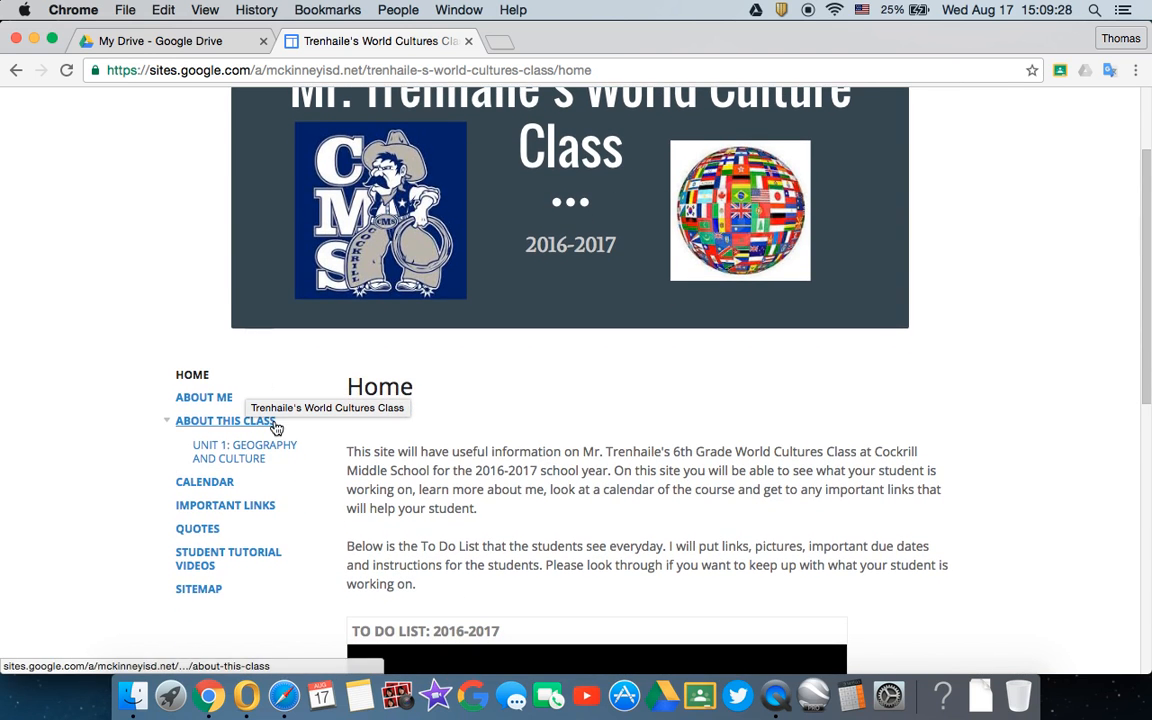
scroll(277, 428, up, 3)
scroll(277, 428, down, 5)
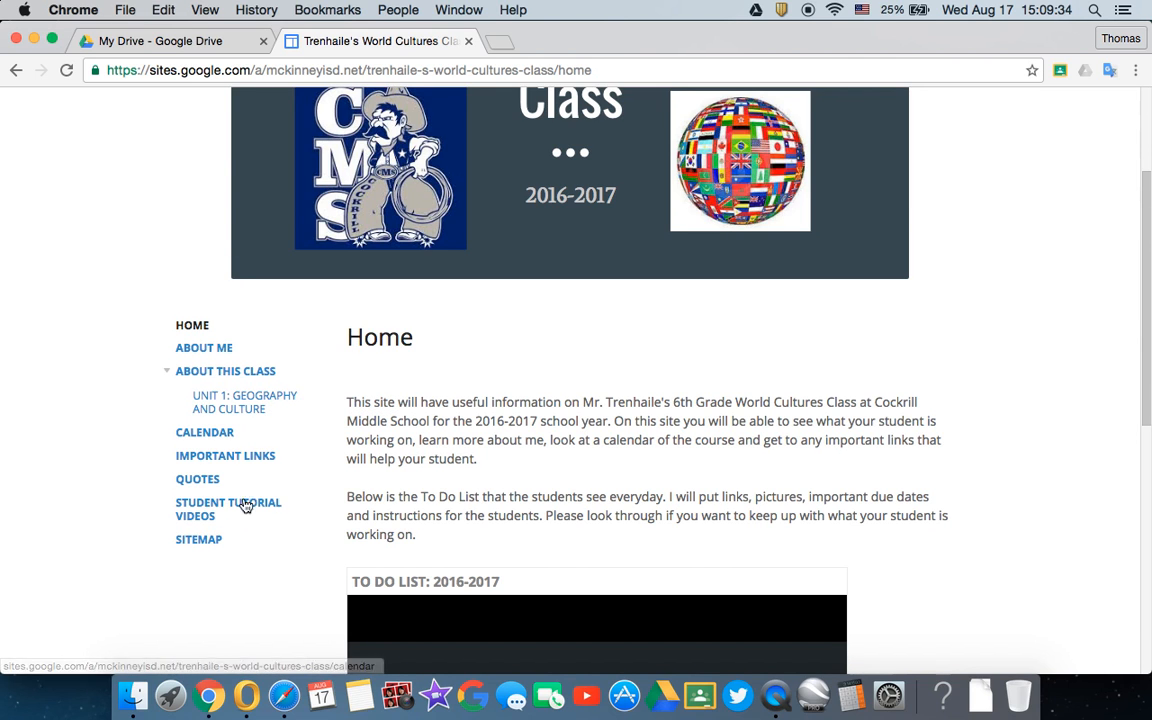
scroll(453, 487, down, 10)
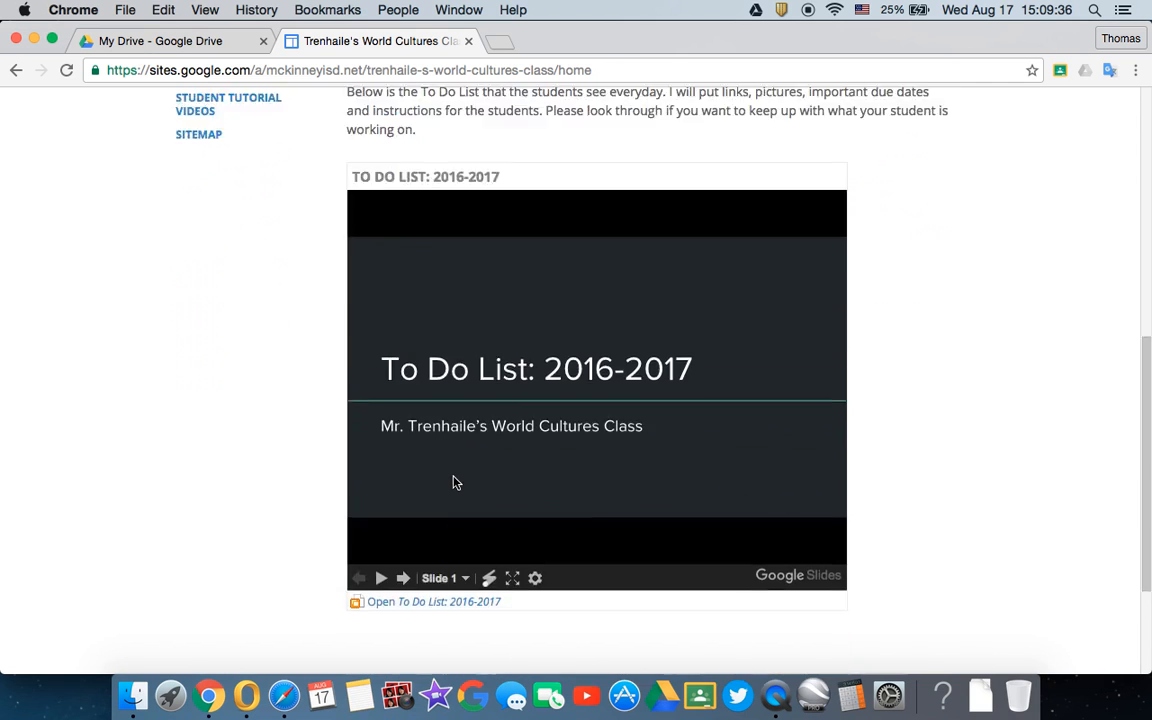
scroll(453, 483, up, 9)
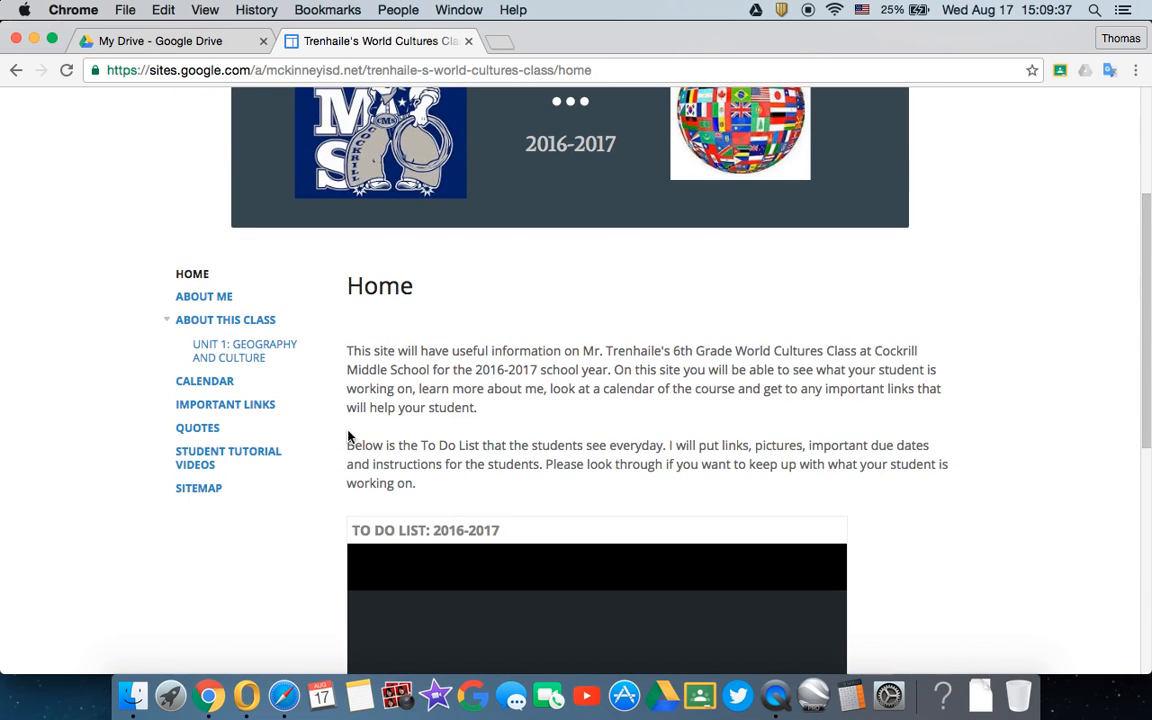
- Look through the class site's About Me page and the syllabus and unit list on its About This Class page
click(216, 297)
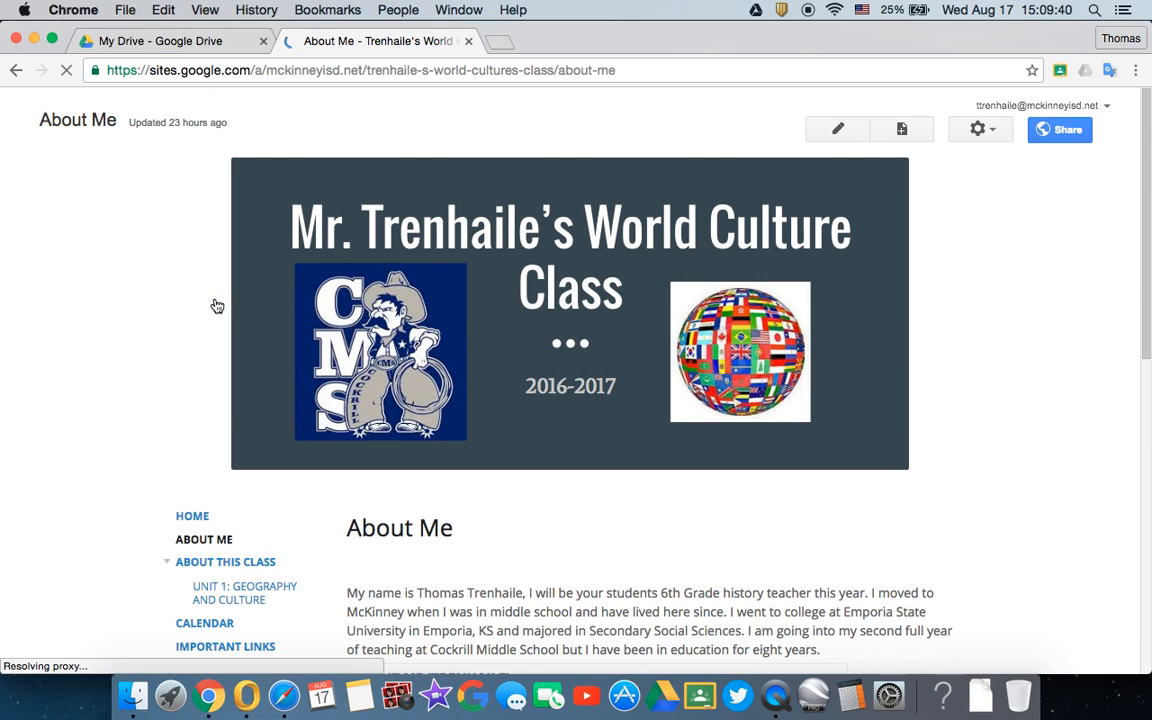
scroll(216, 305, down, 5)
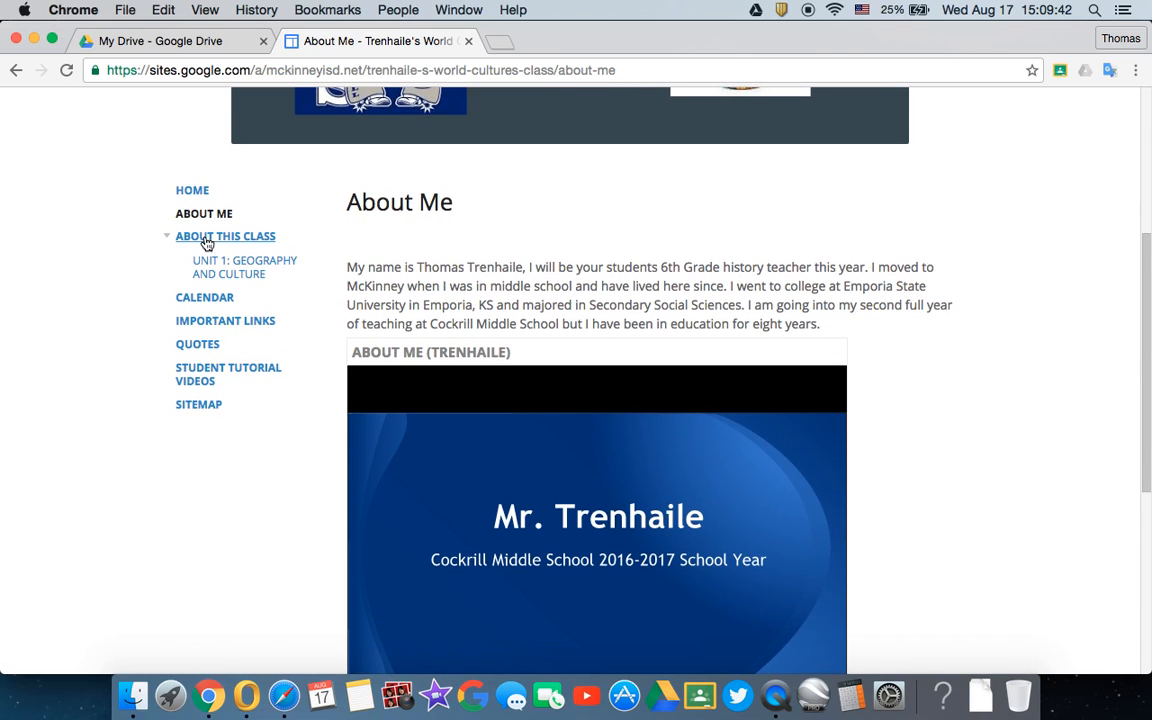
click(207, 246)
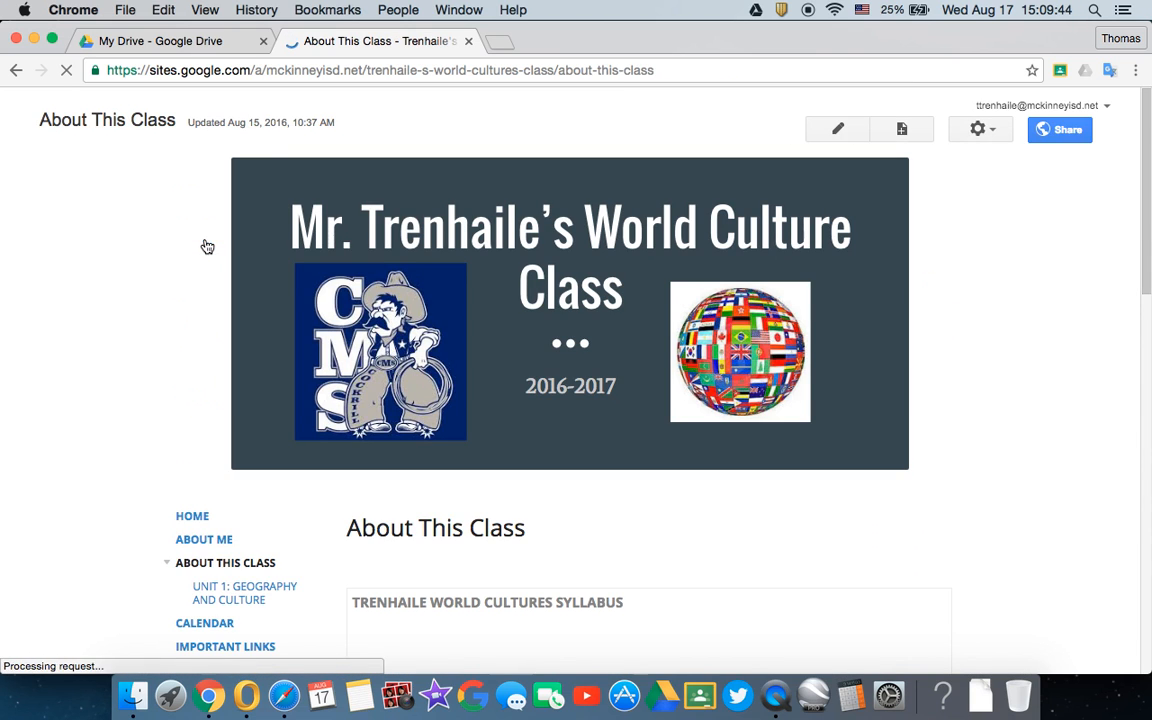
scroll(303, 477, down, 8)
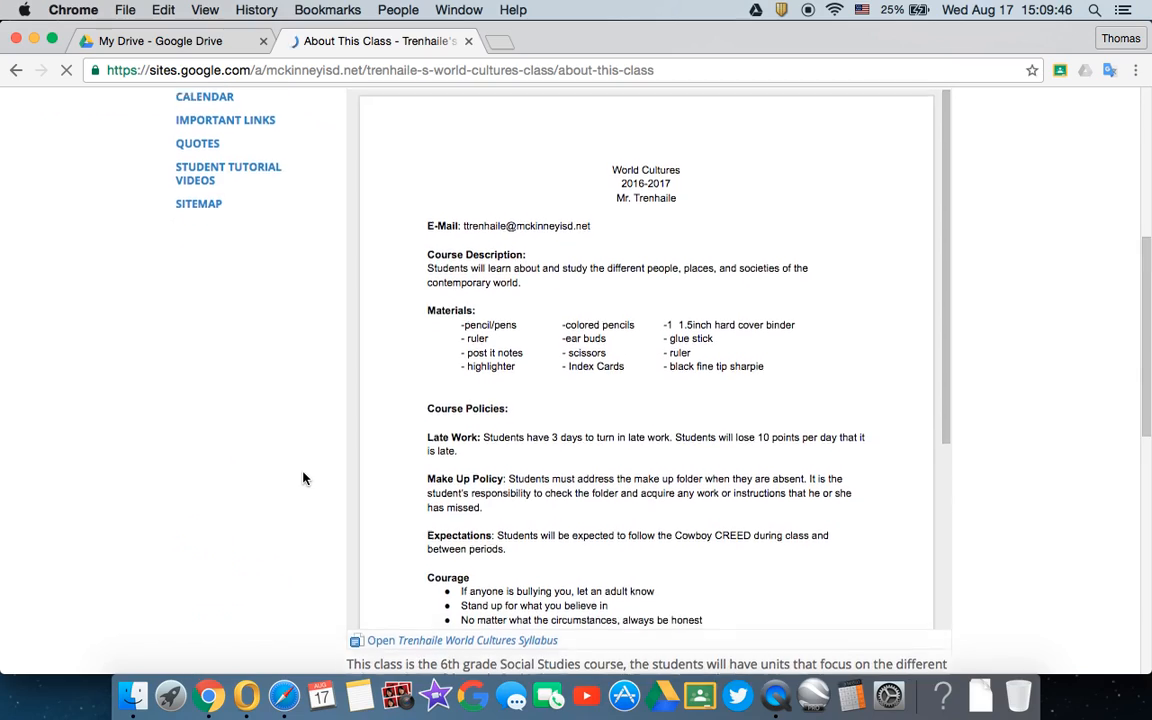
scroll(297, 418, down, 9)
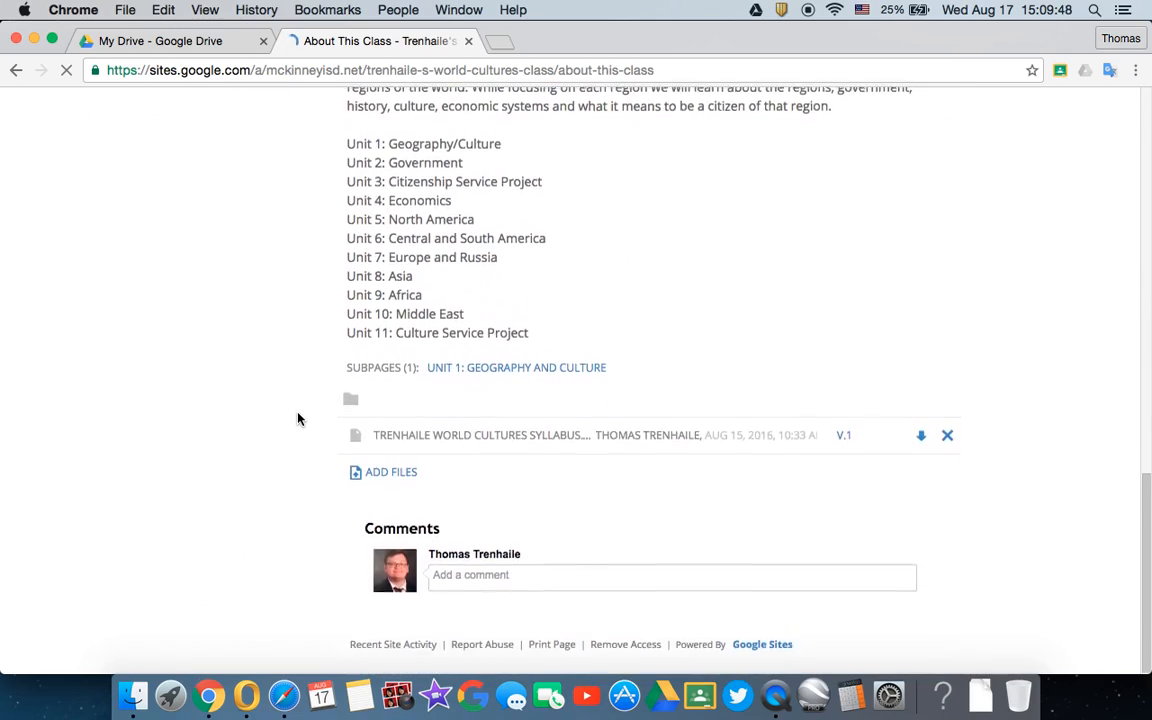
scroll(297, 418, up, 9)
scroll(292, 360, up, 3)
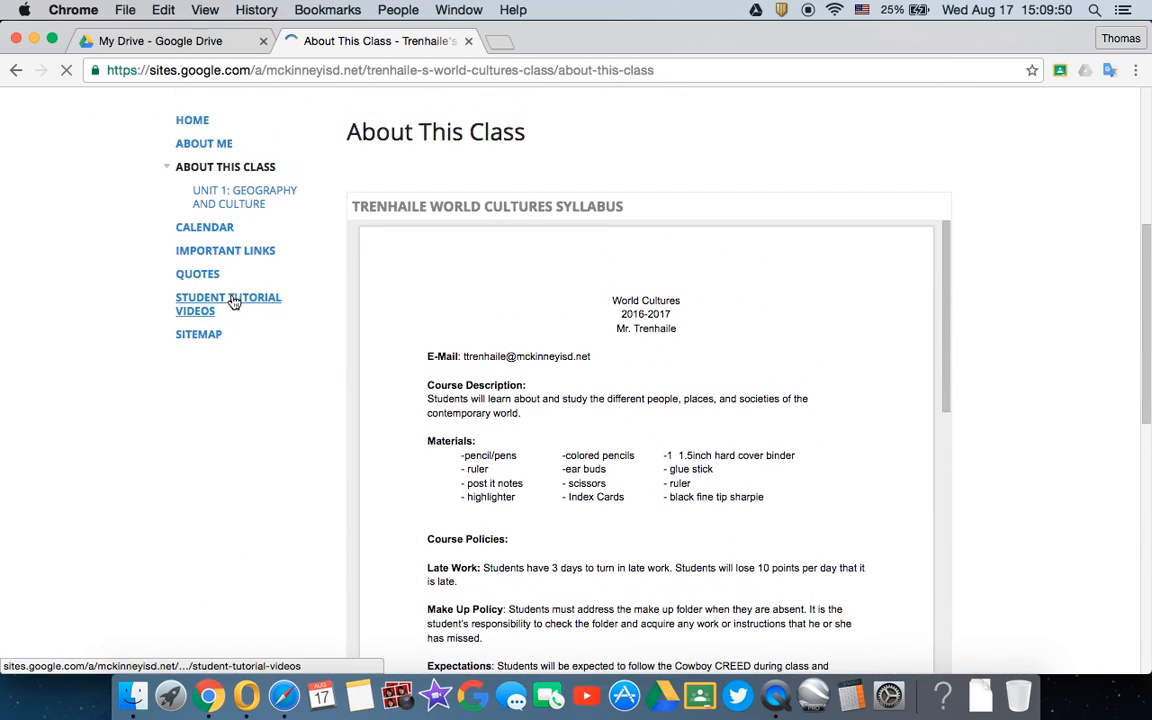
- View the World Cultures calendar on the class site's Calendar page and close the site
click(205, 228)
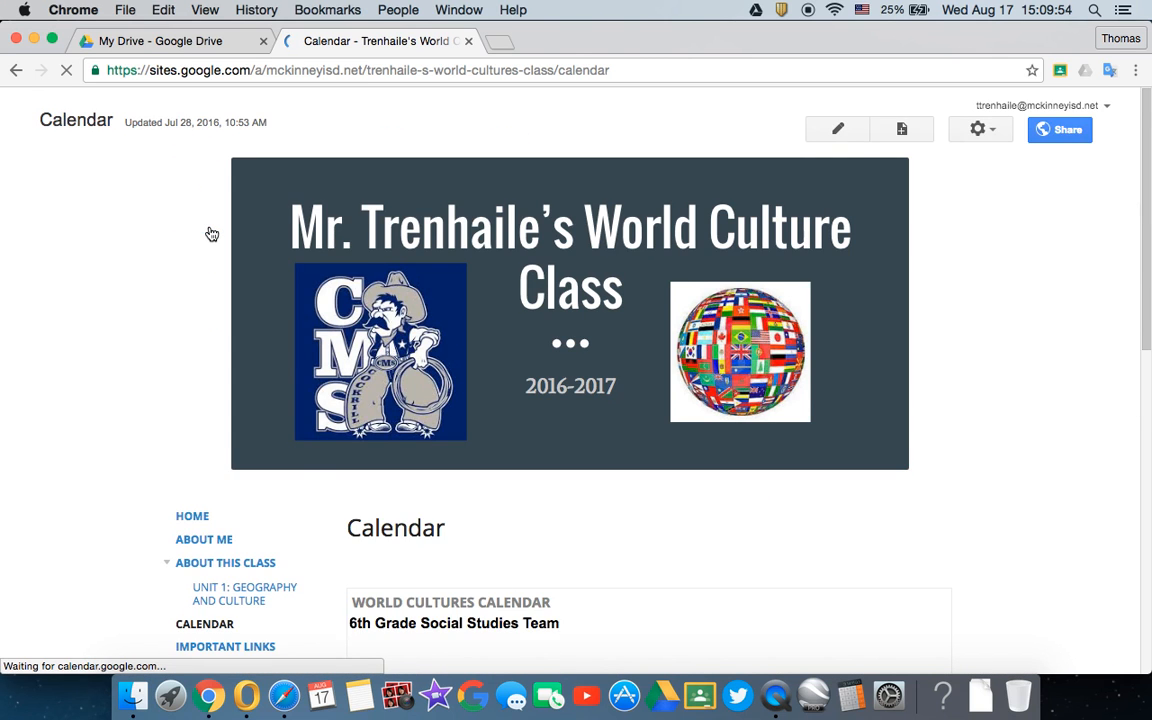
scroll(212, 234, down, 5)
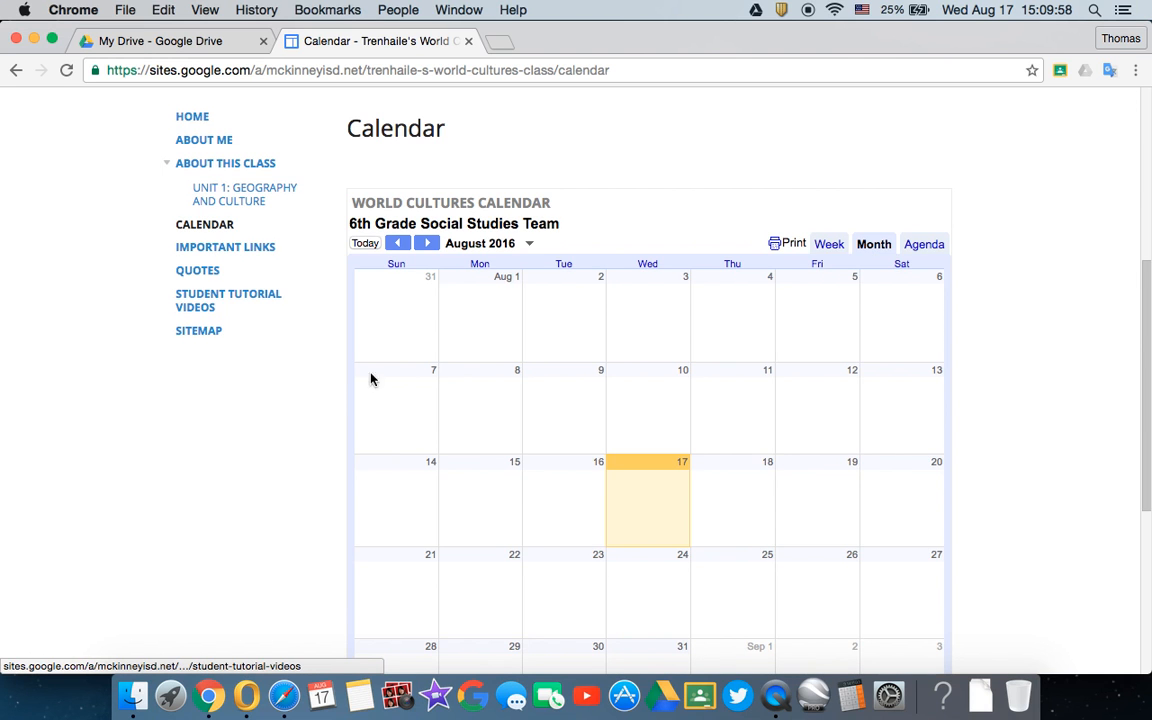
scroll(329, 378, up, 5)
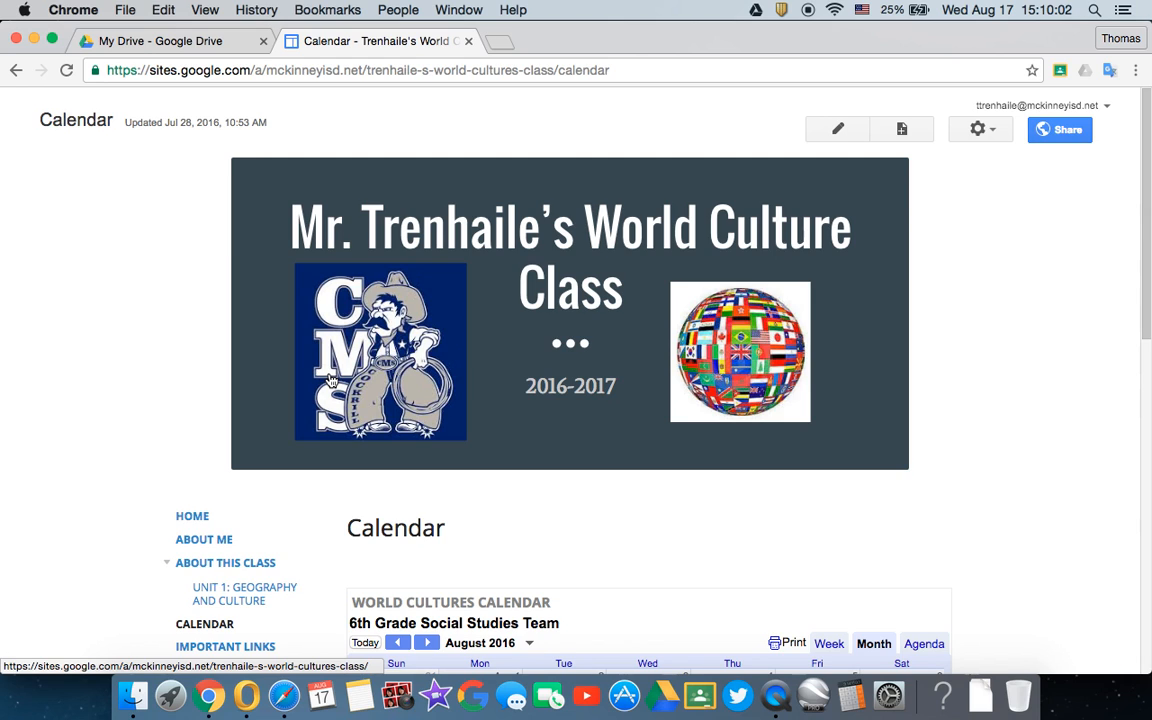
click(469, 42)
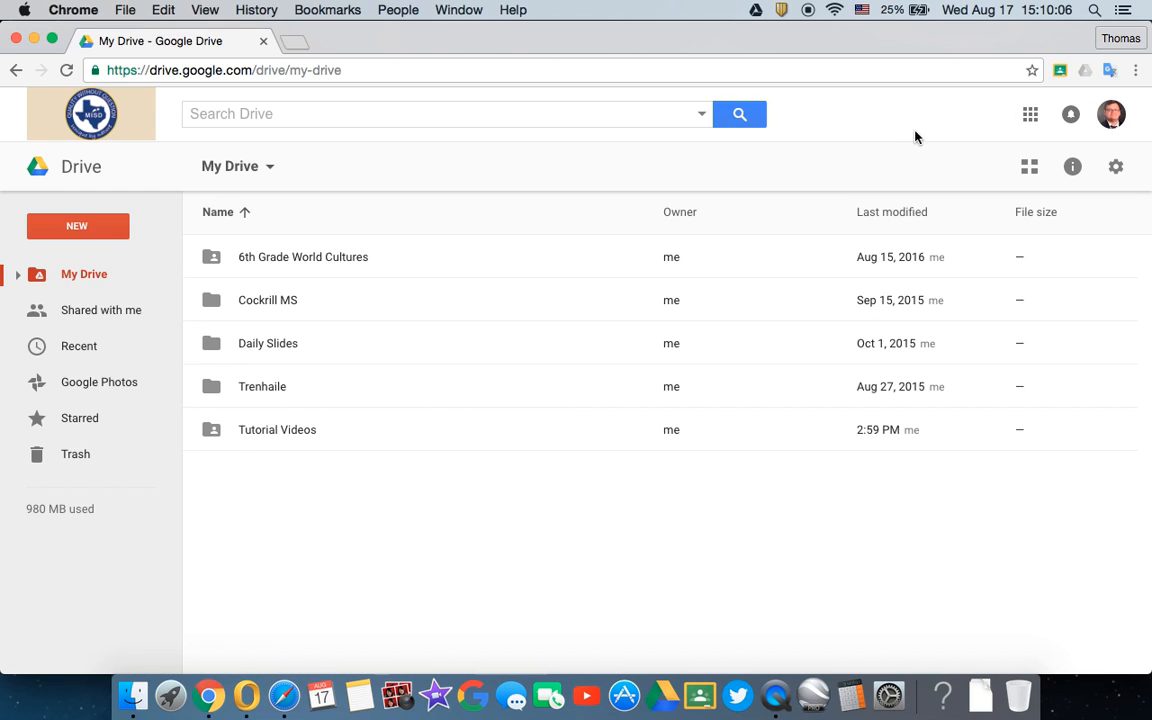
- Switch to Google Sites and create a new site named History6thperiod from the blank template
click(1027, 122)
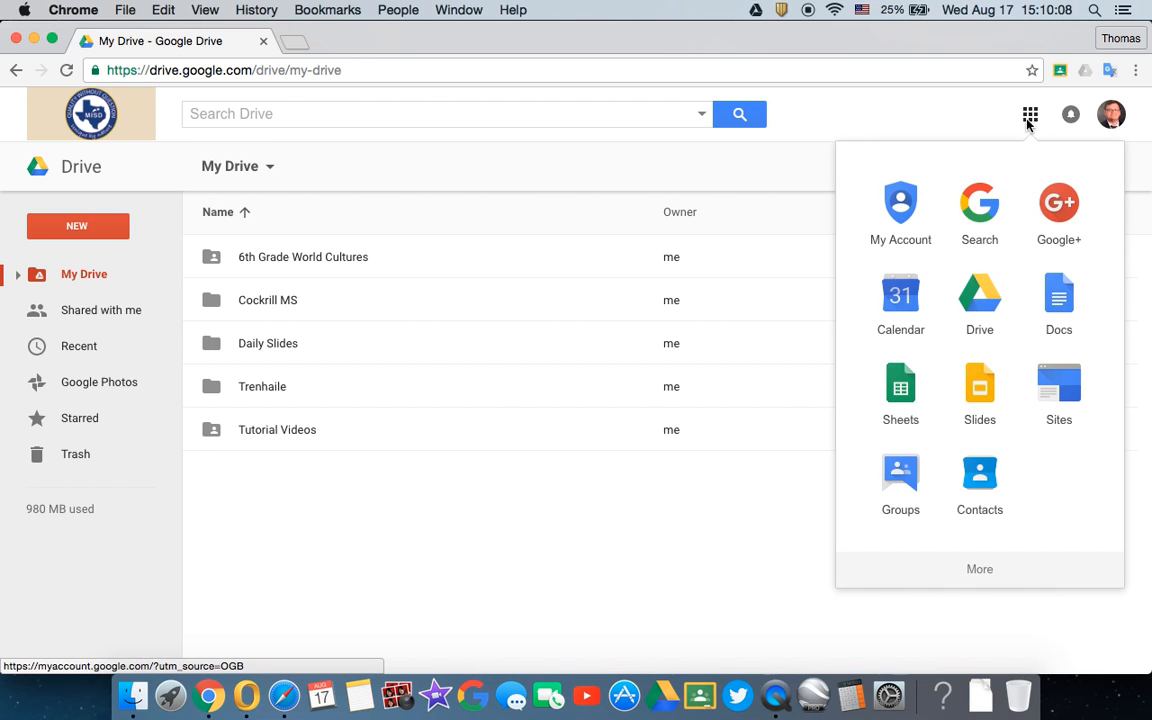
click(1049, 389)
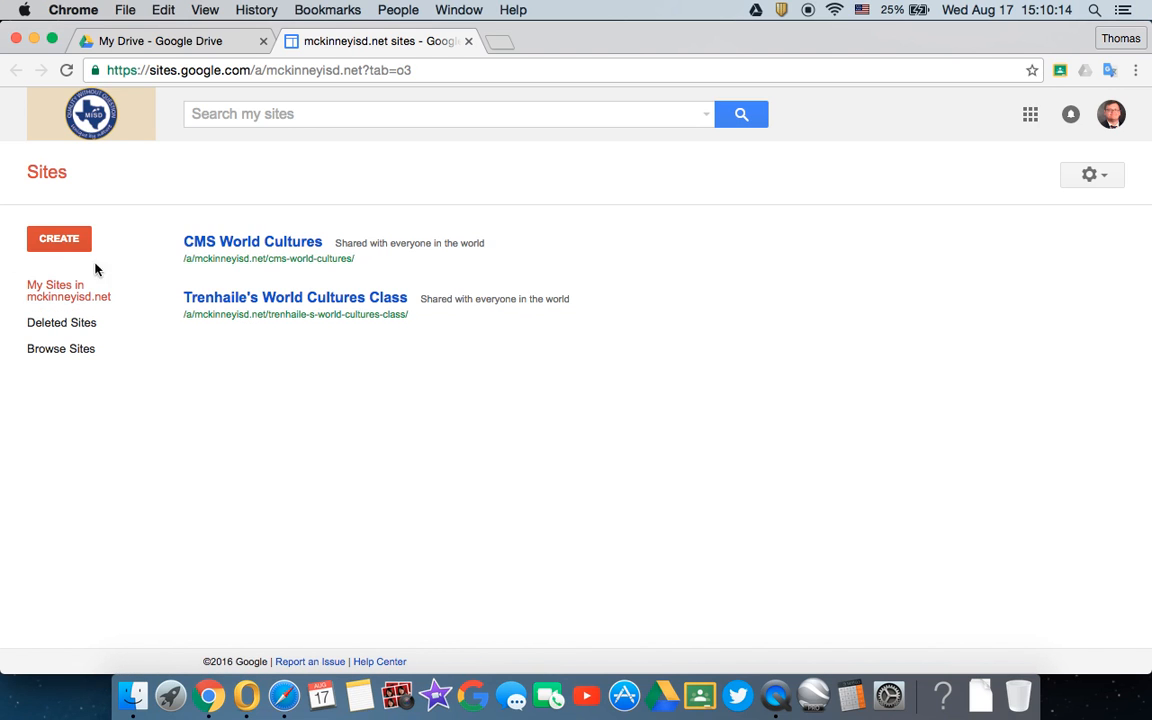
click(55, 242)
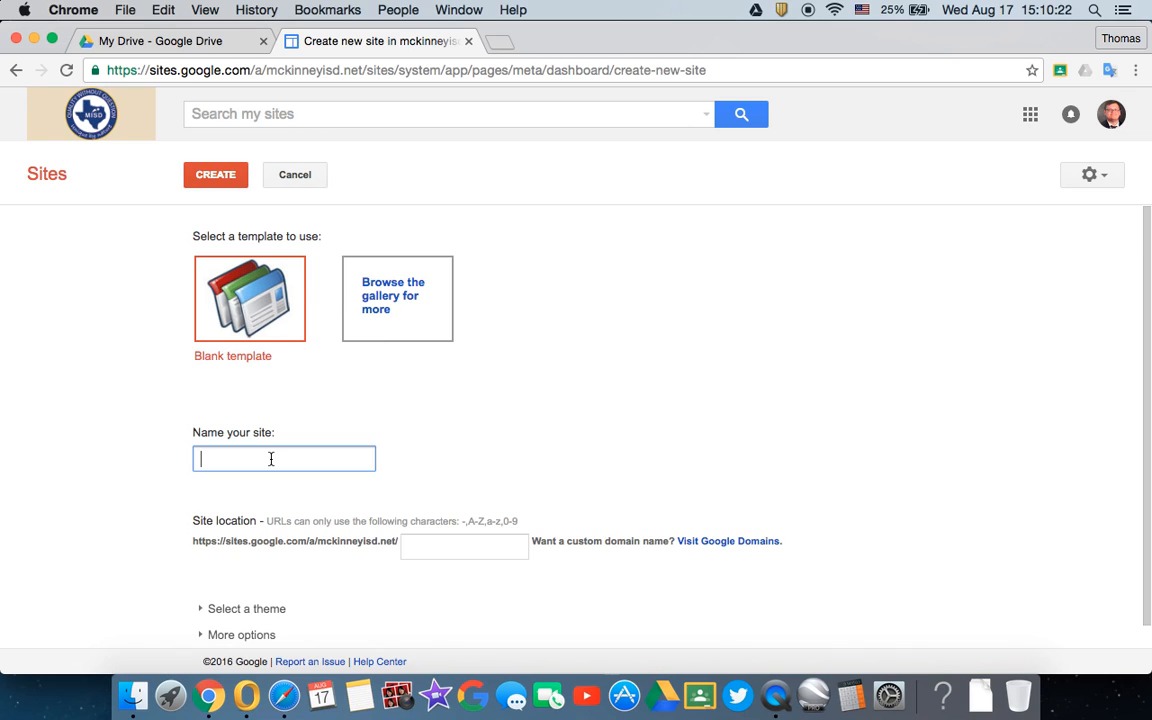
text(History6thperiod)
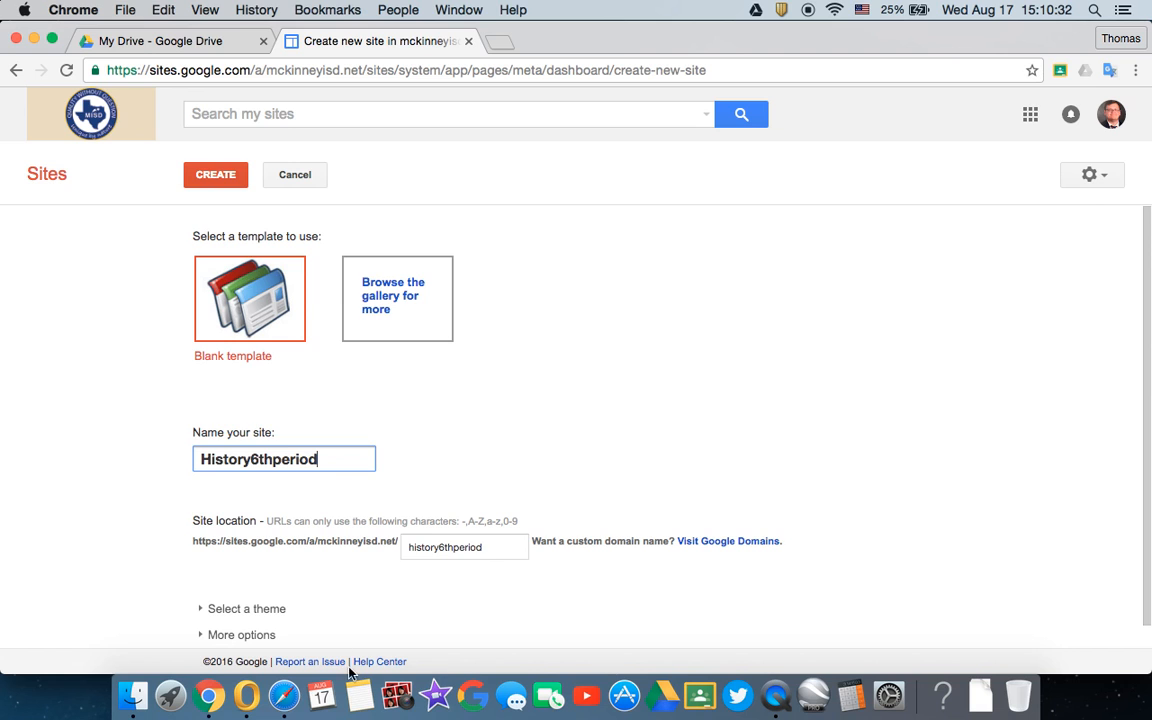
scroll(380, 617, down, 1)
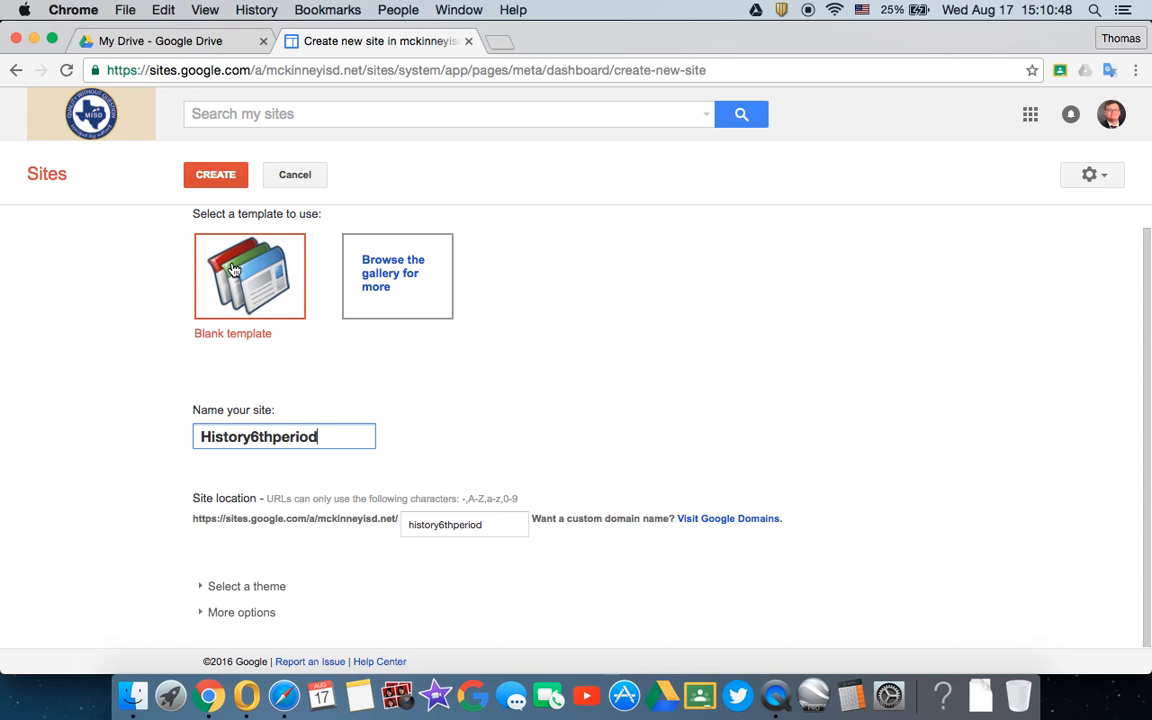
click(215, 176)
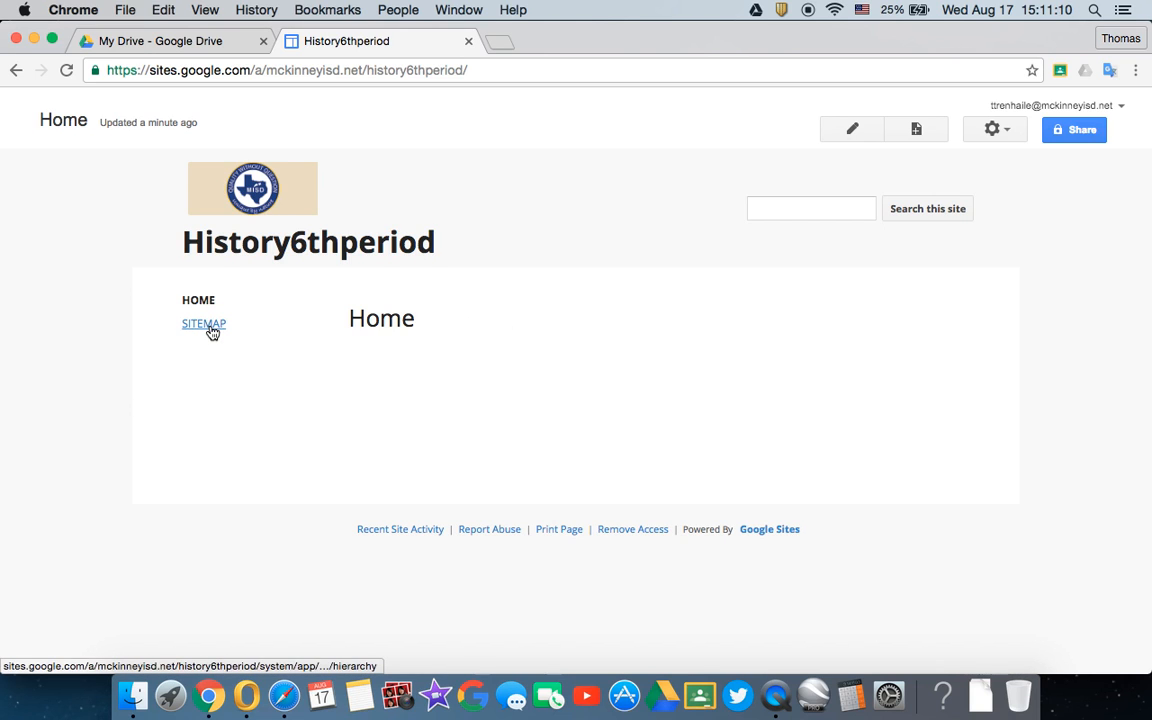
- Create a top-level page named Geography in the new site, using the Web Page template
click(922, 136)
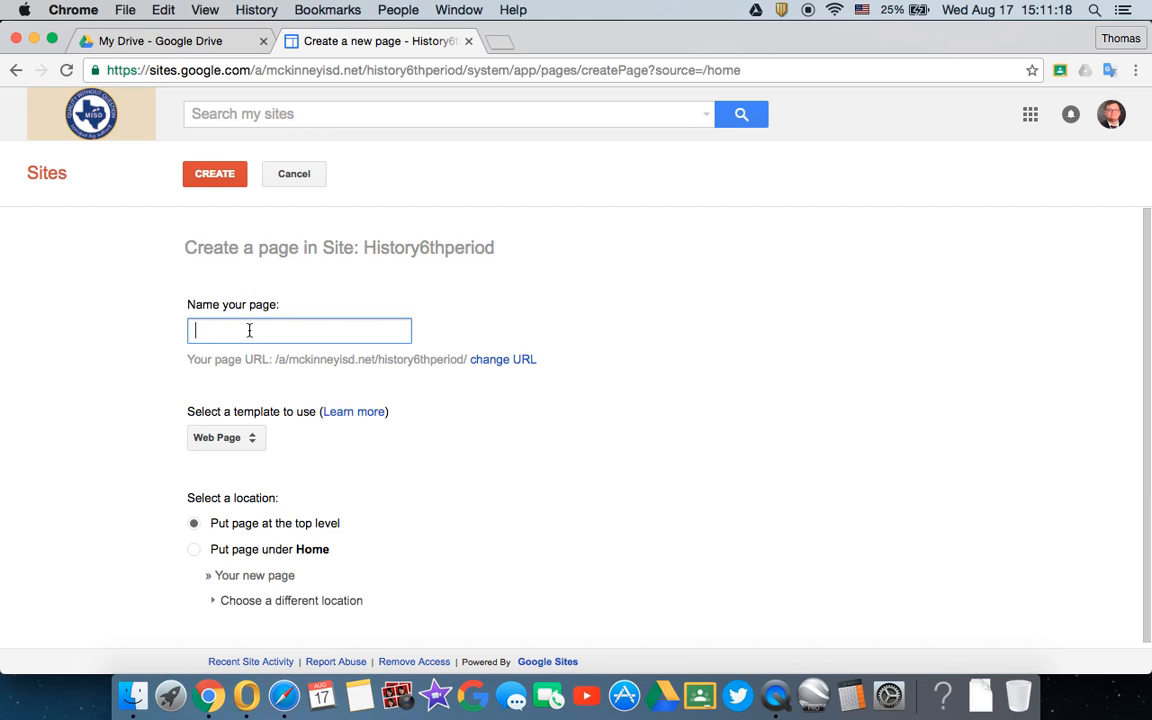
text(Geography)
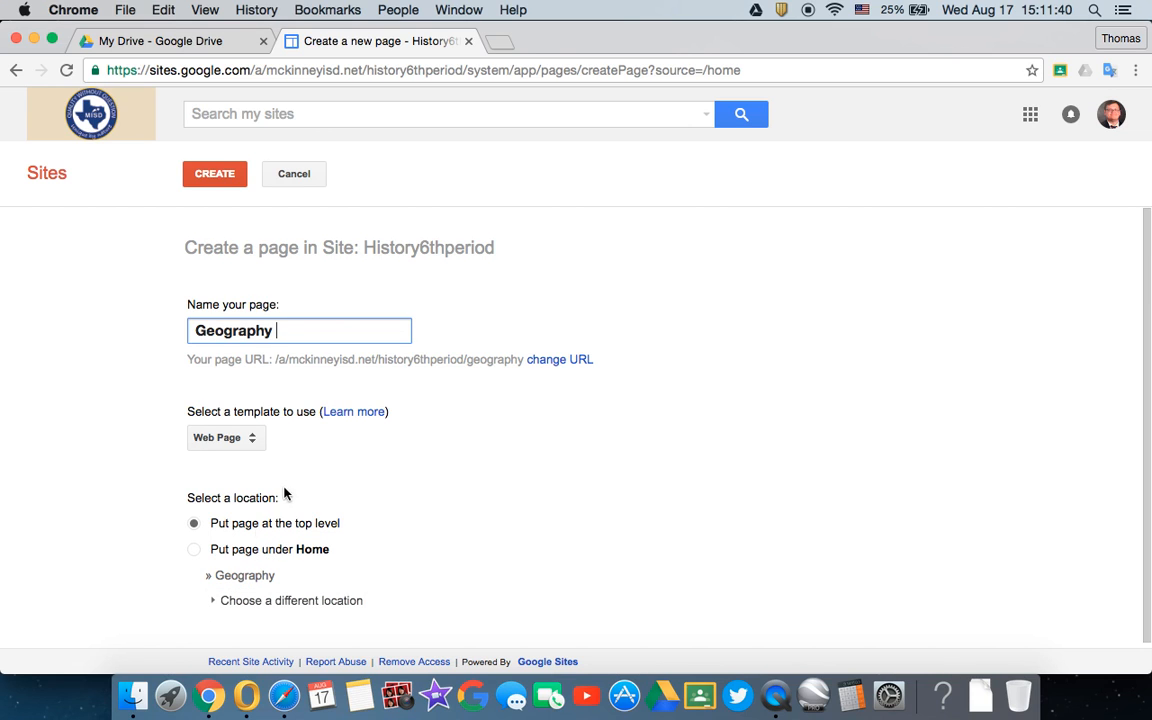
click(226, 186)
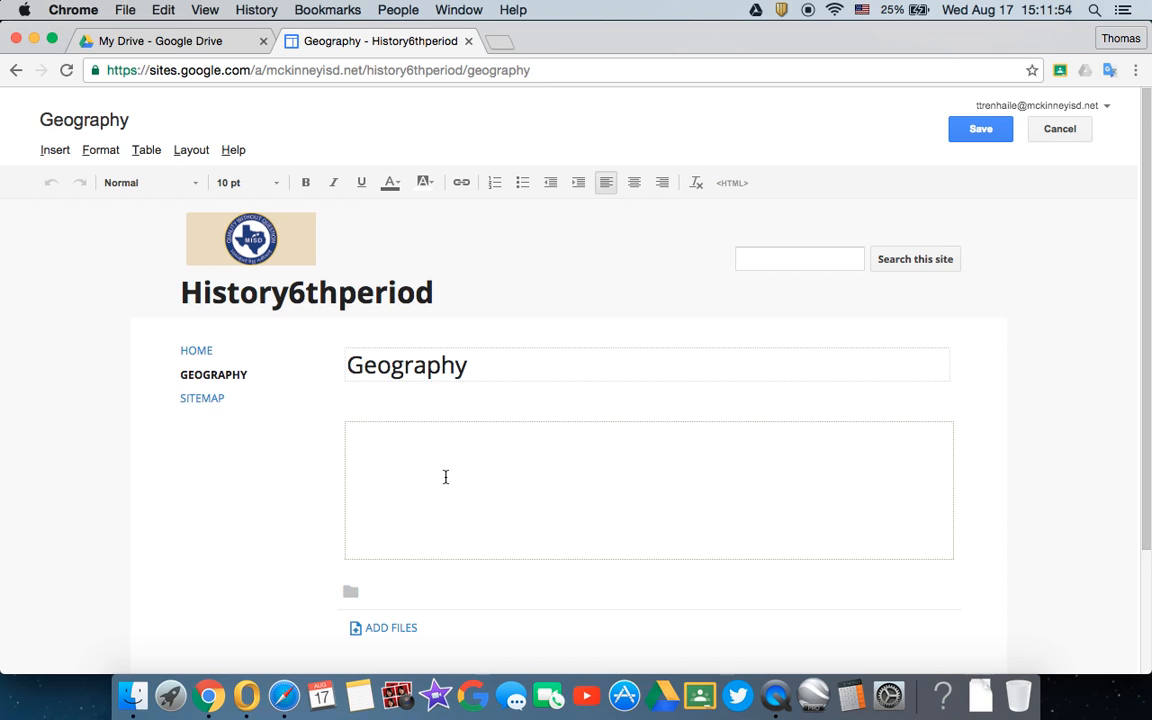
- Write "On this page we are going to talk about geography." in the Geography page body, followed by two line breaks
text(On this page w)
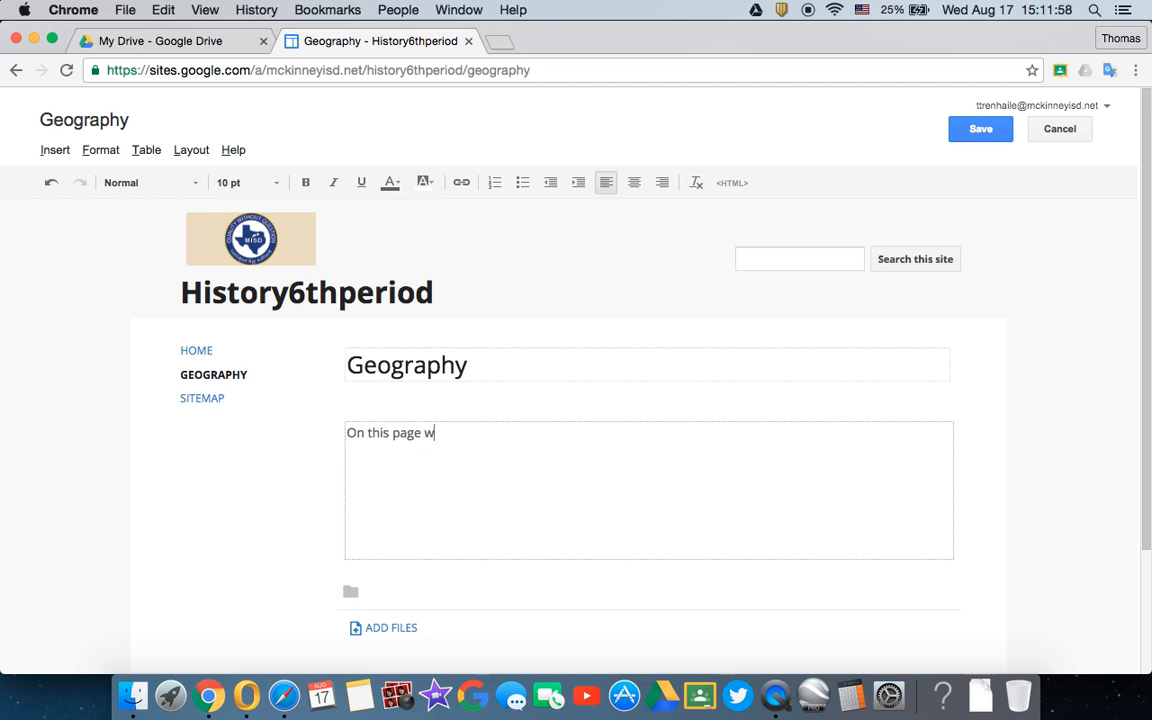
text(e are going to talk about g)
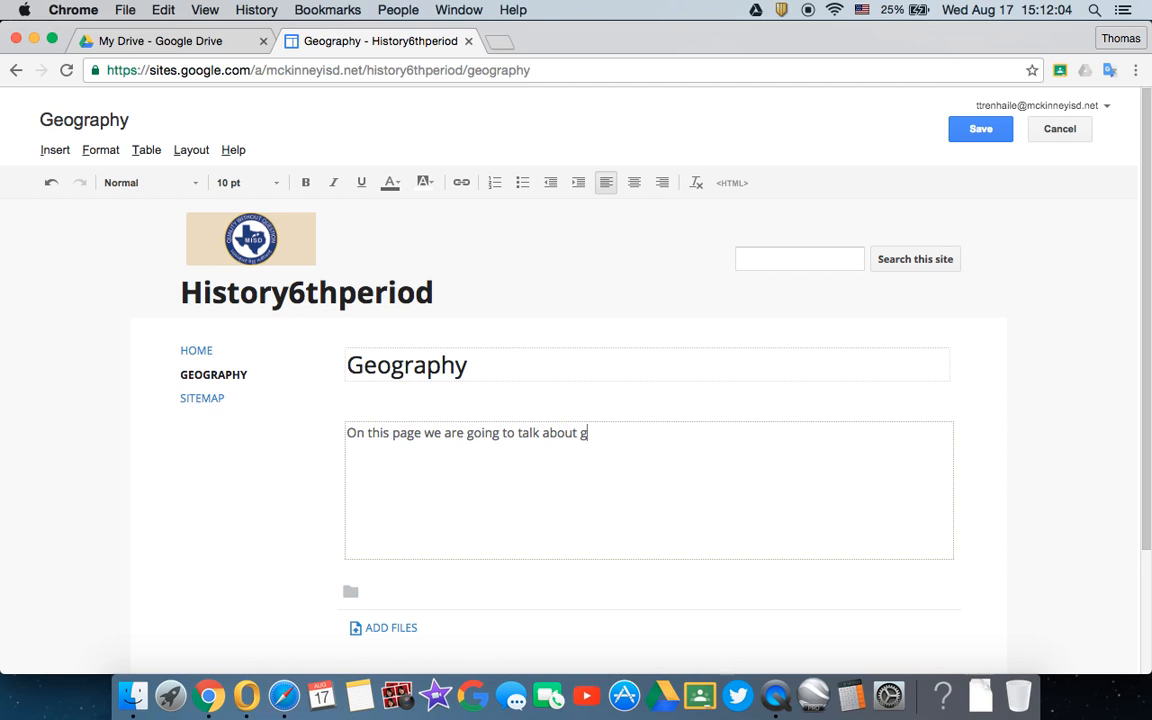
text(geography.)
click(587, 433)
key(BackSpace)
click(685, 443)
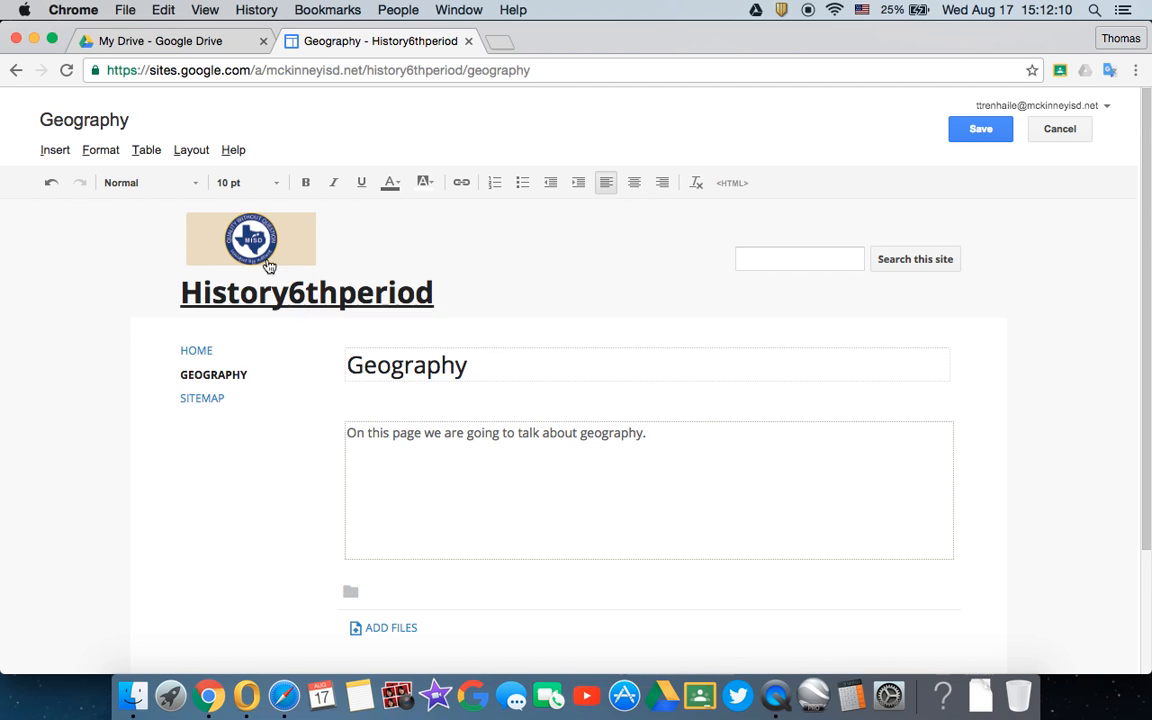
key(Return)
key(Return)
click(54, 150)
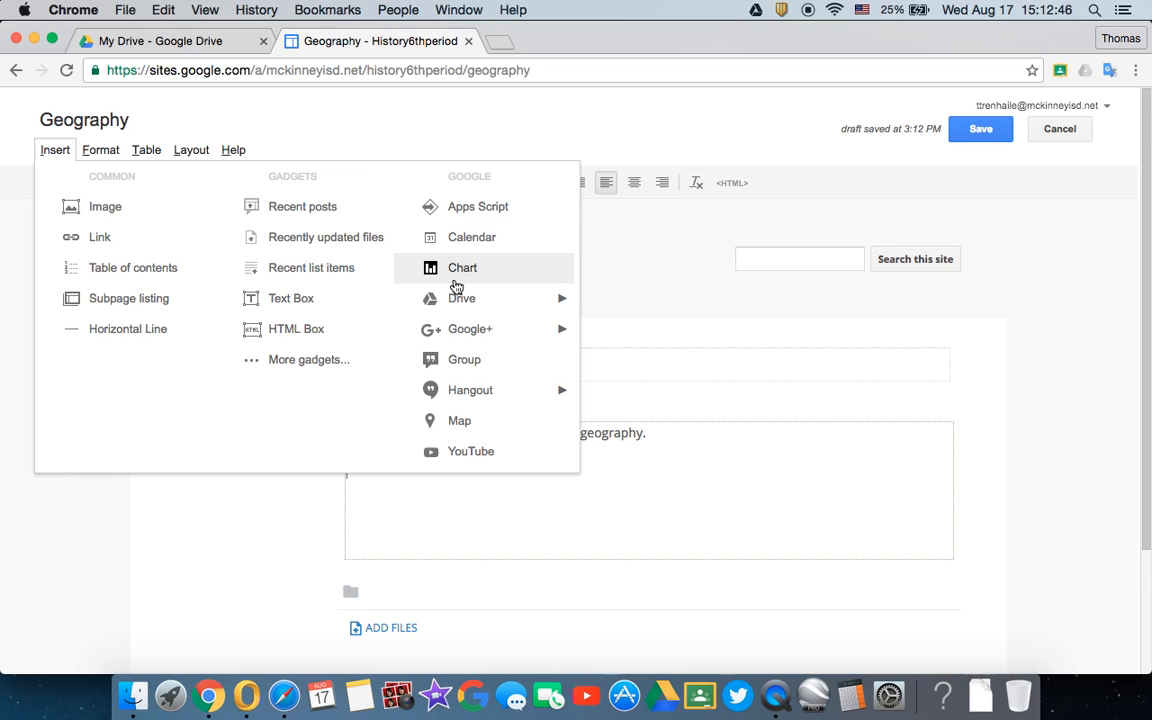
mouse_move(455, 306)
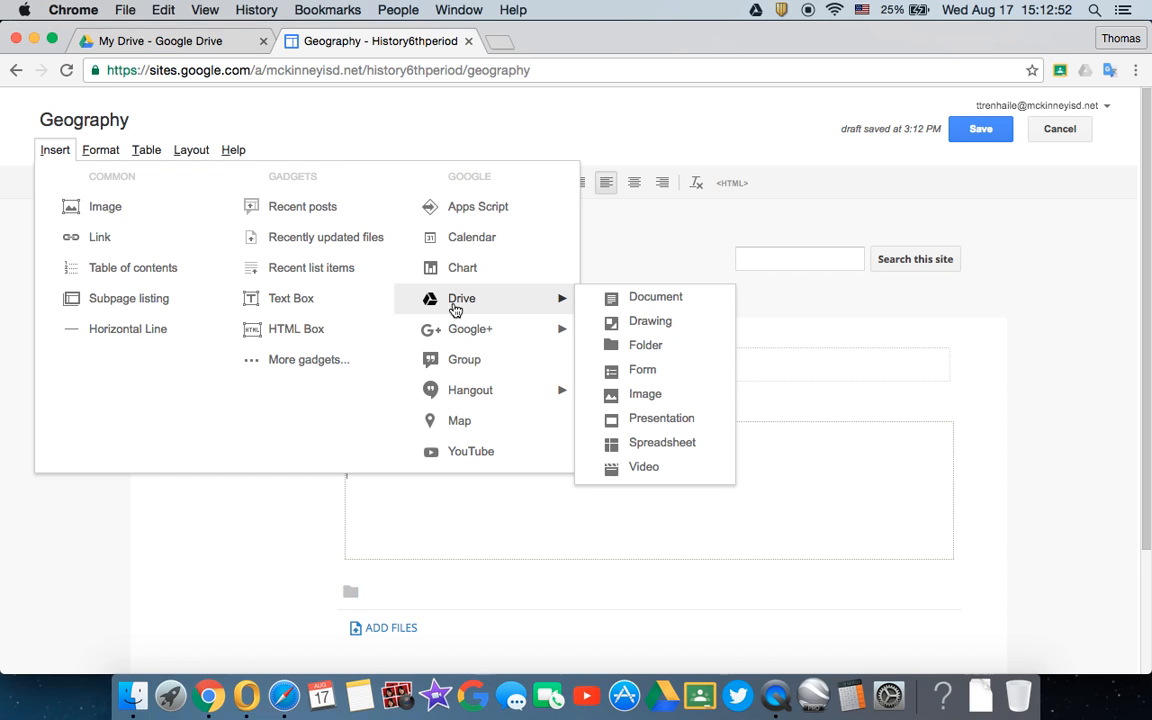
mouse_move(452, 331)
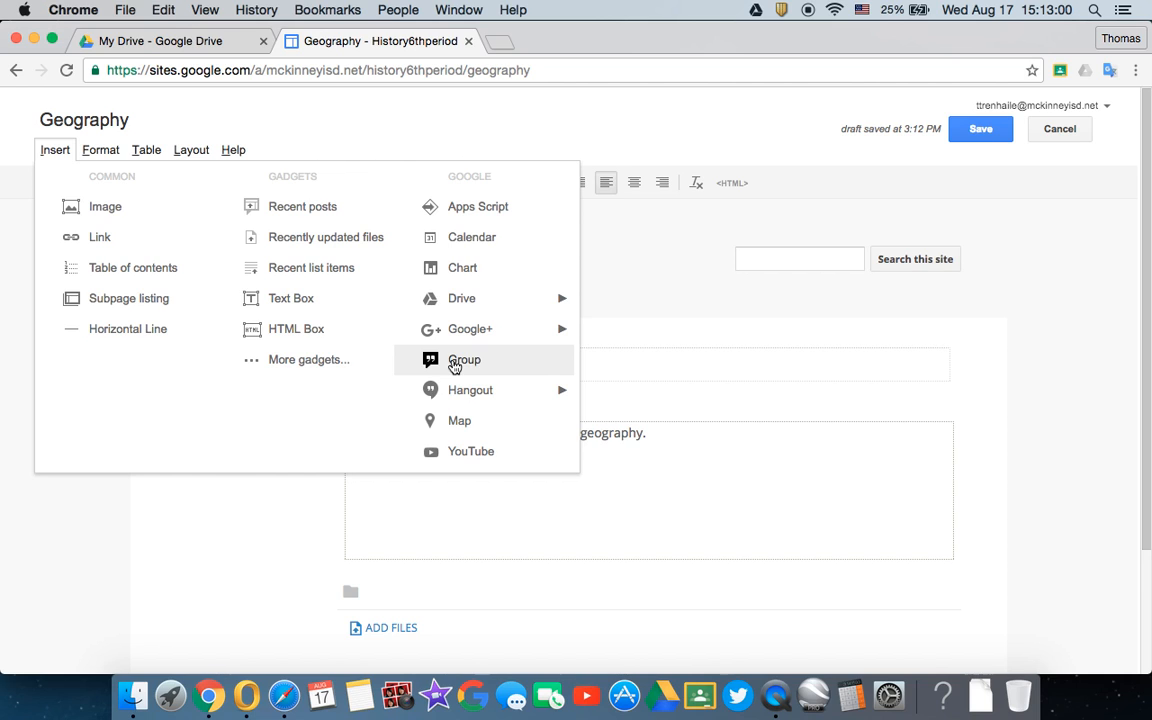
mouse_move(456, 391)
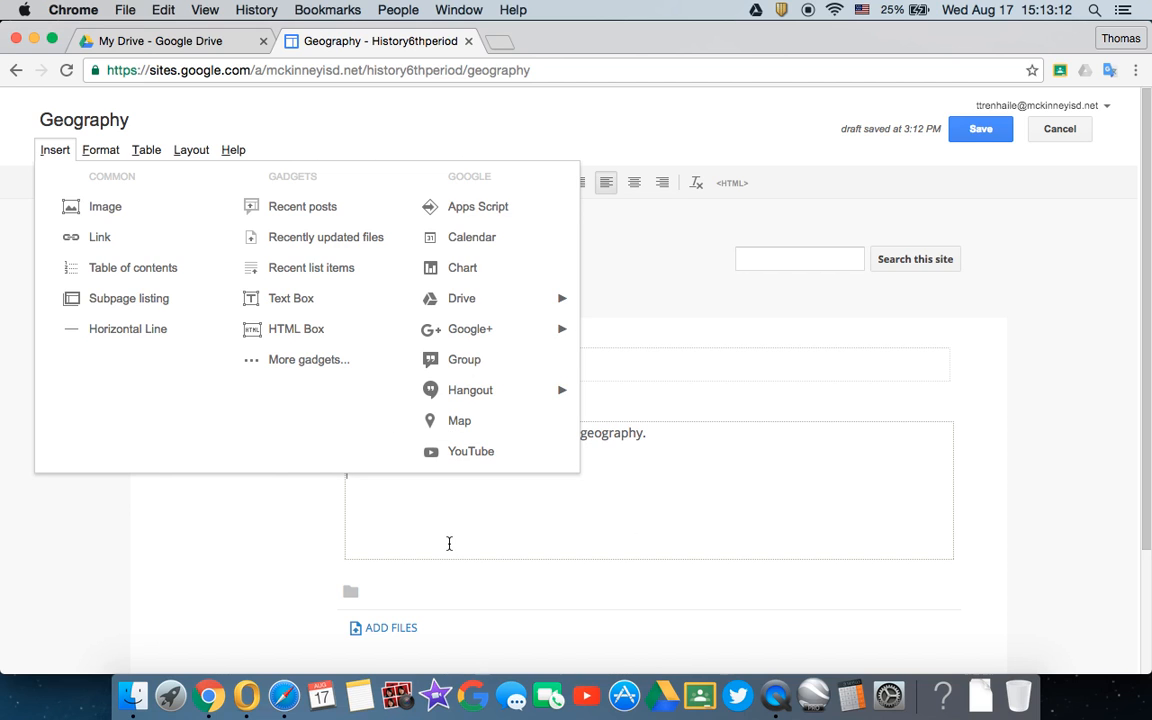
click(490, 500)
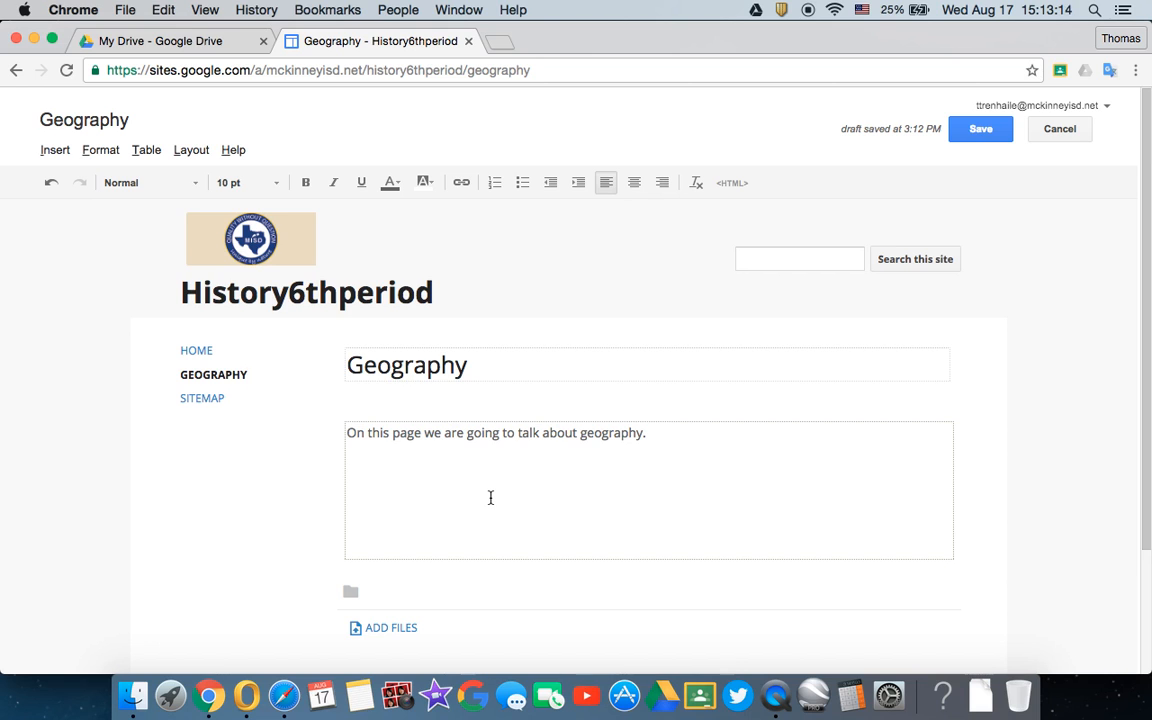
click(98, 150)
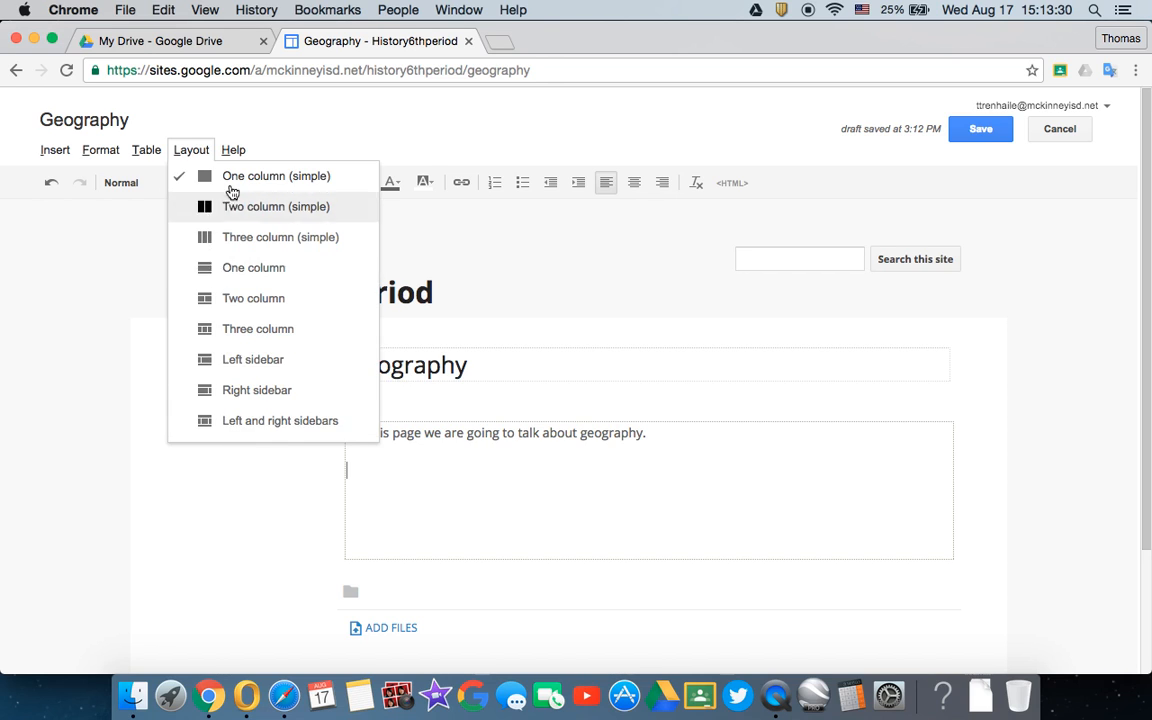
mouse_move(237, 150)
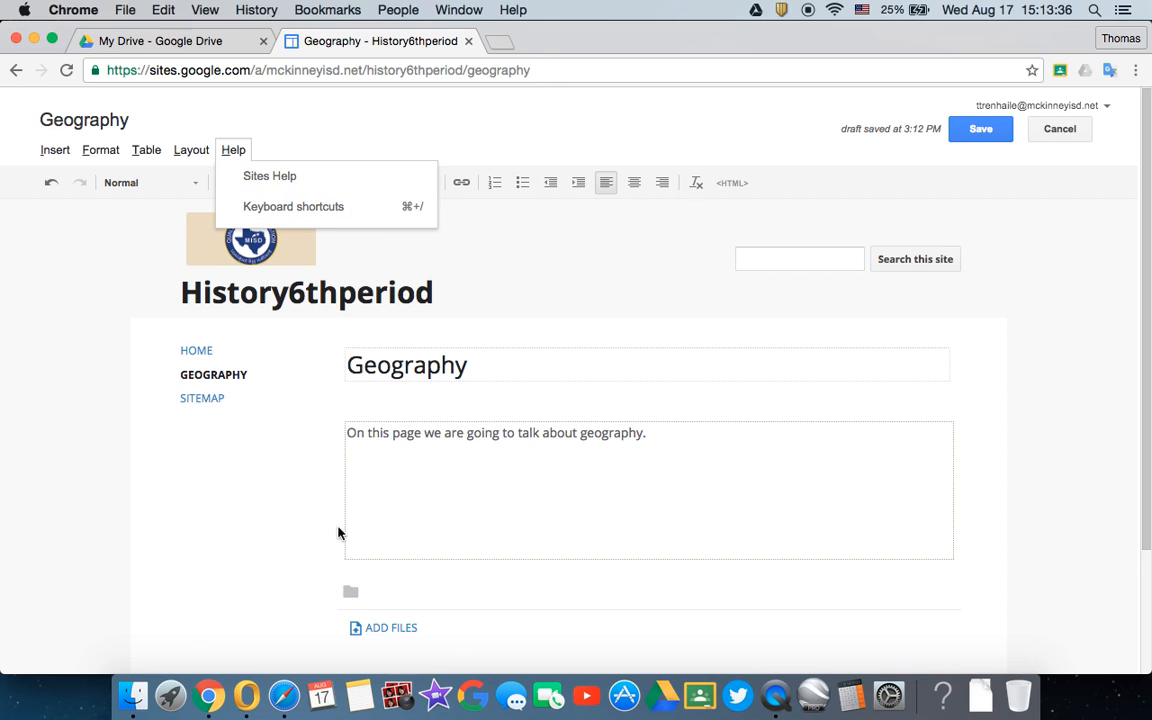
- Save the edited Geography page
click(357, 496)
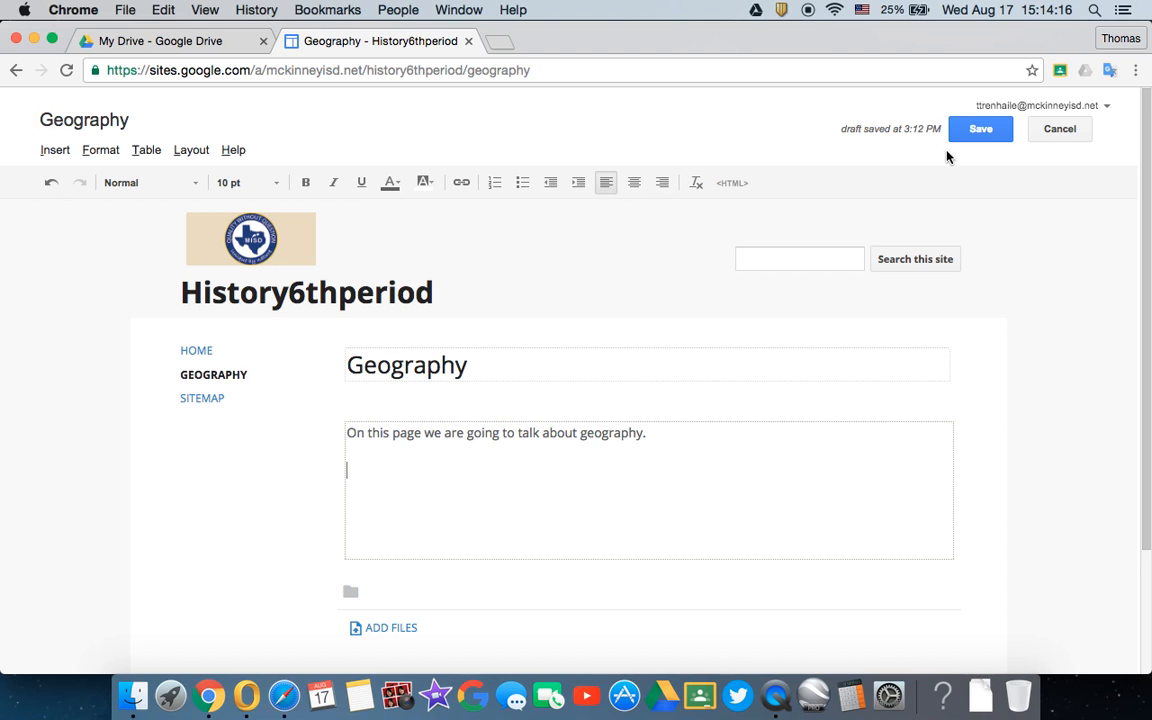
scroll(268, 538, down, 1)
scroll(265, 535, down, 3)
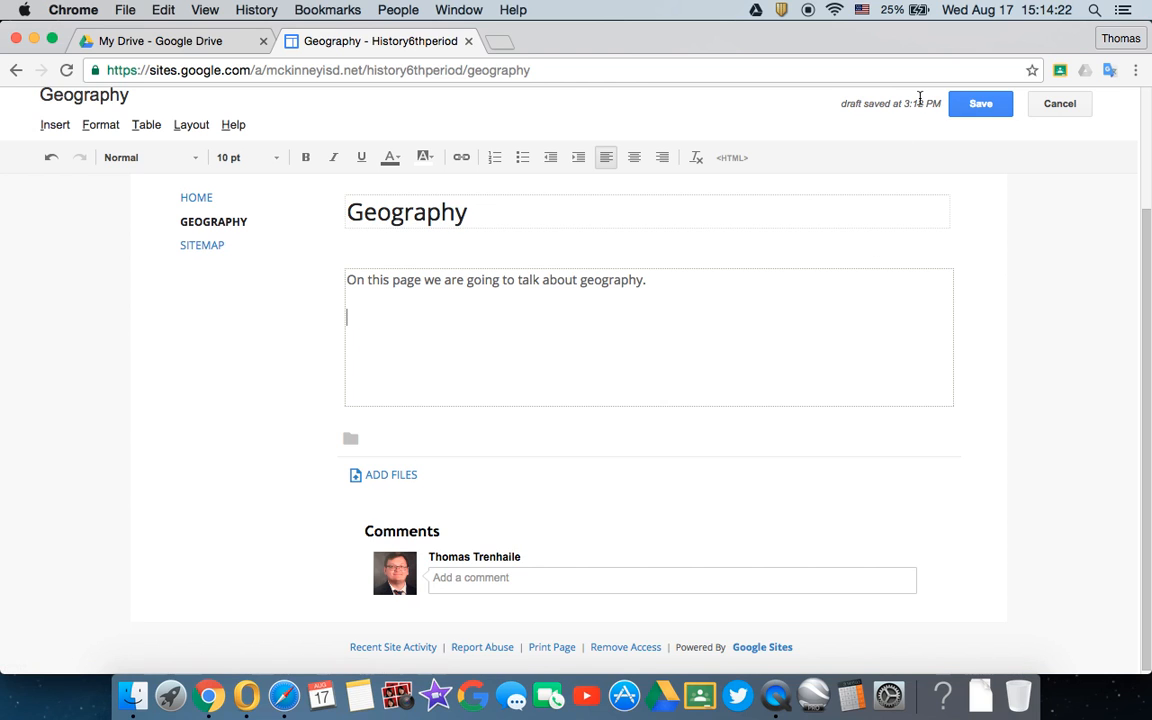
click(957, 104)
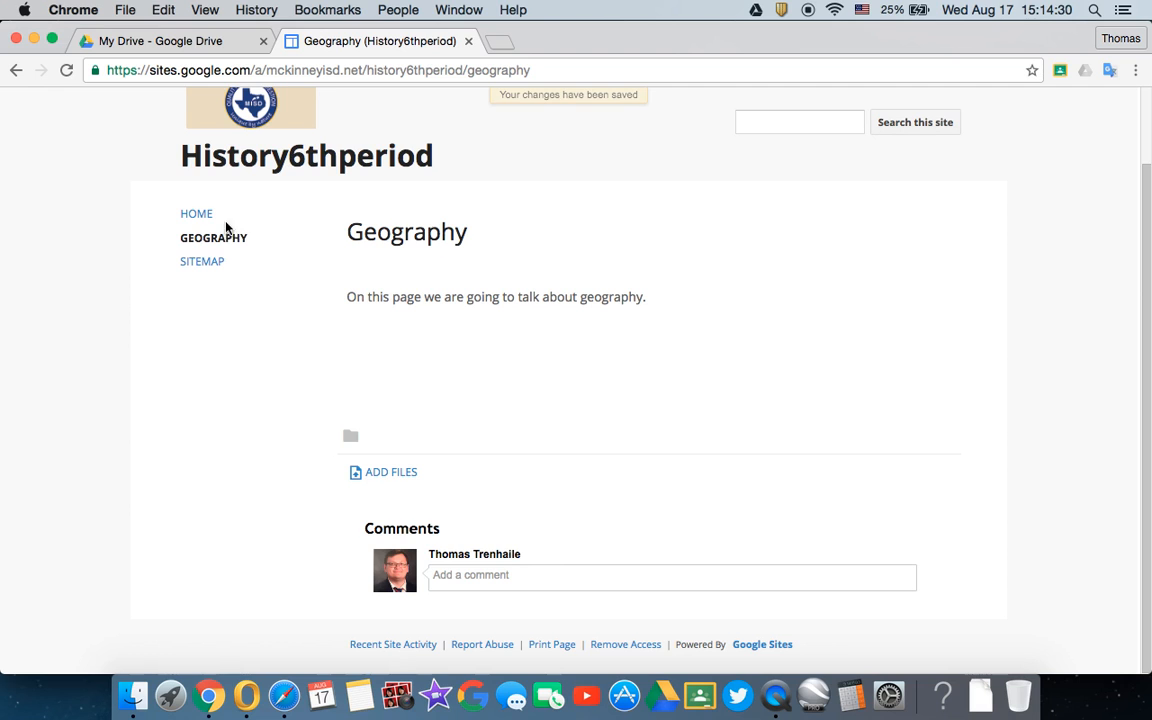
- From the Home page, edit the site layout to enable horizontal navigation and disable the sidebar
click(193, 216)
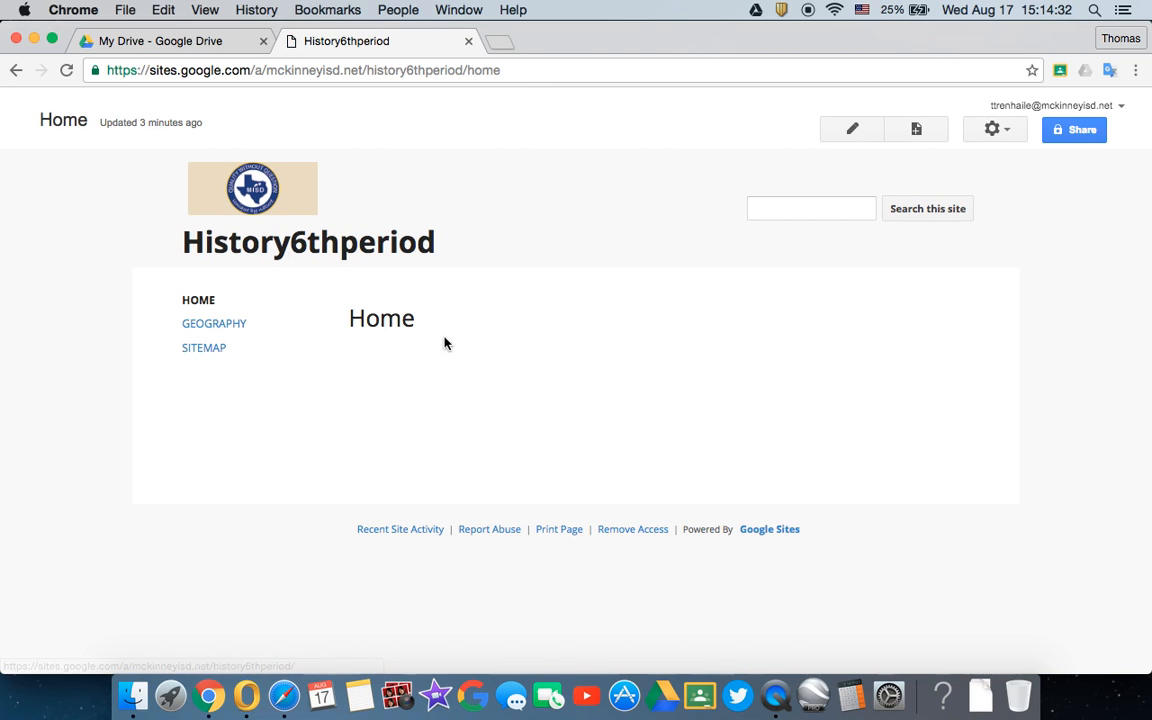
click(992, 129)
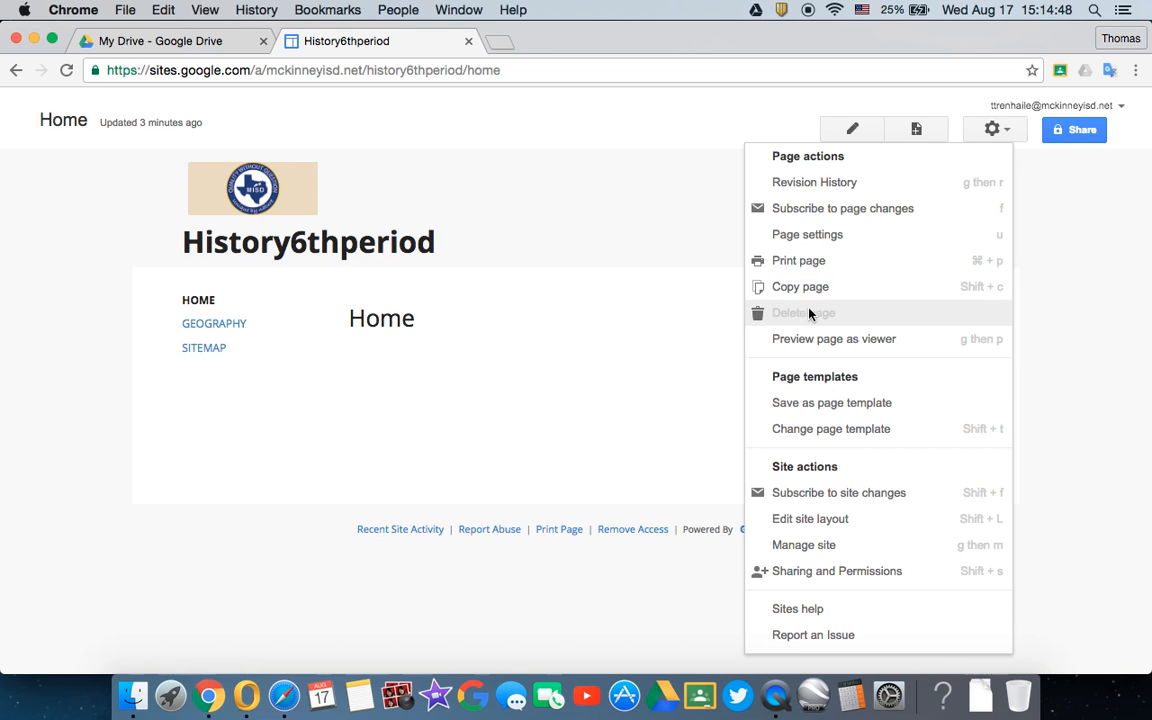
click(801, 522)
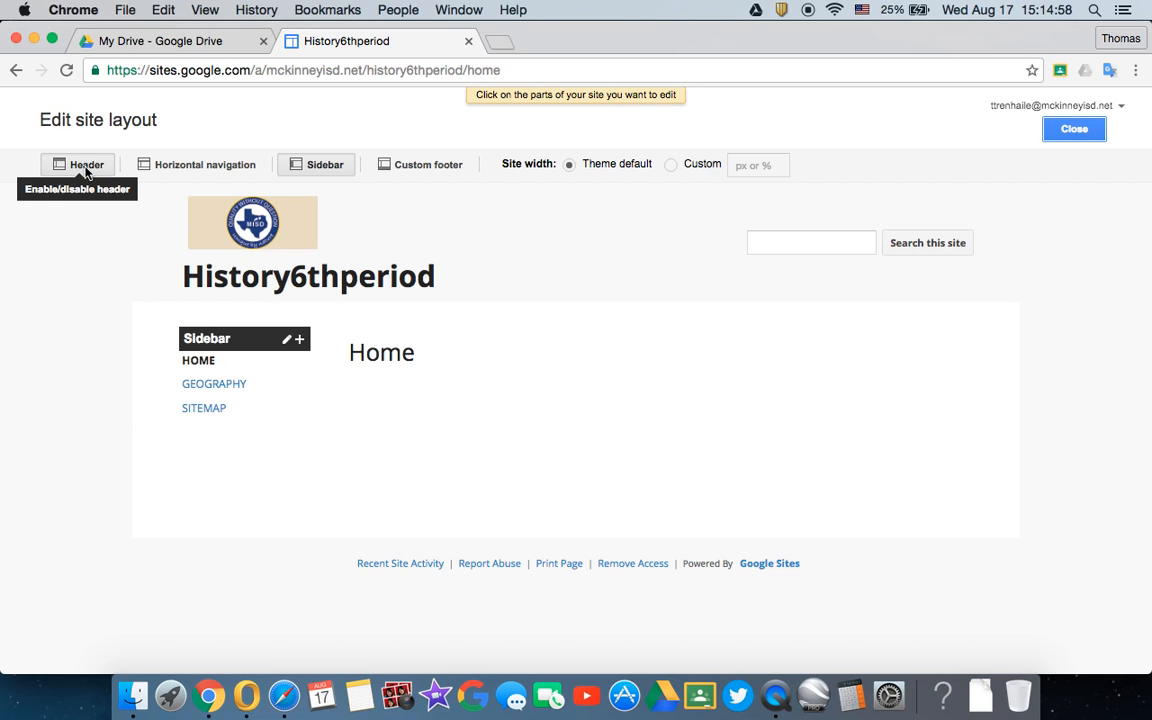
click(203, 170)
click(310, 166)
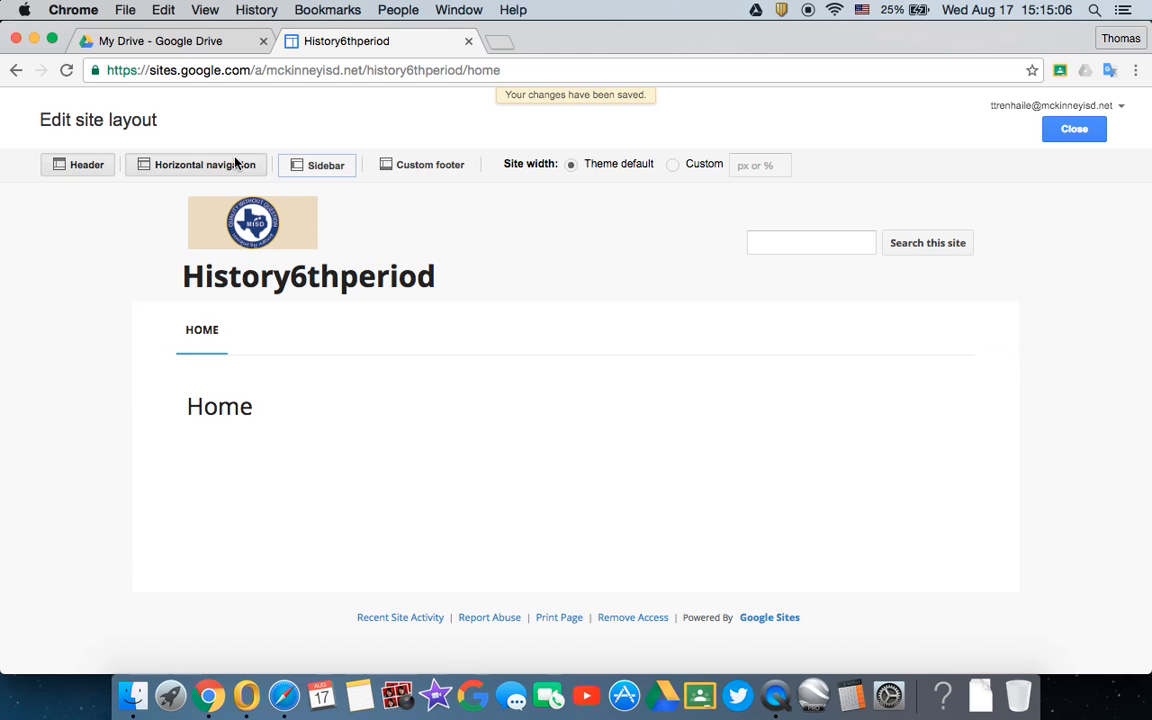
- Disable horizontal navigation, re-enable the sidebar, and close the site layout editor
click(228, 168)
click(322, 165)
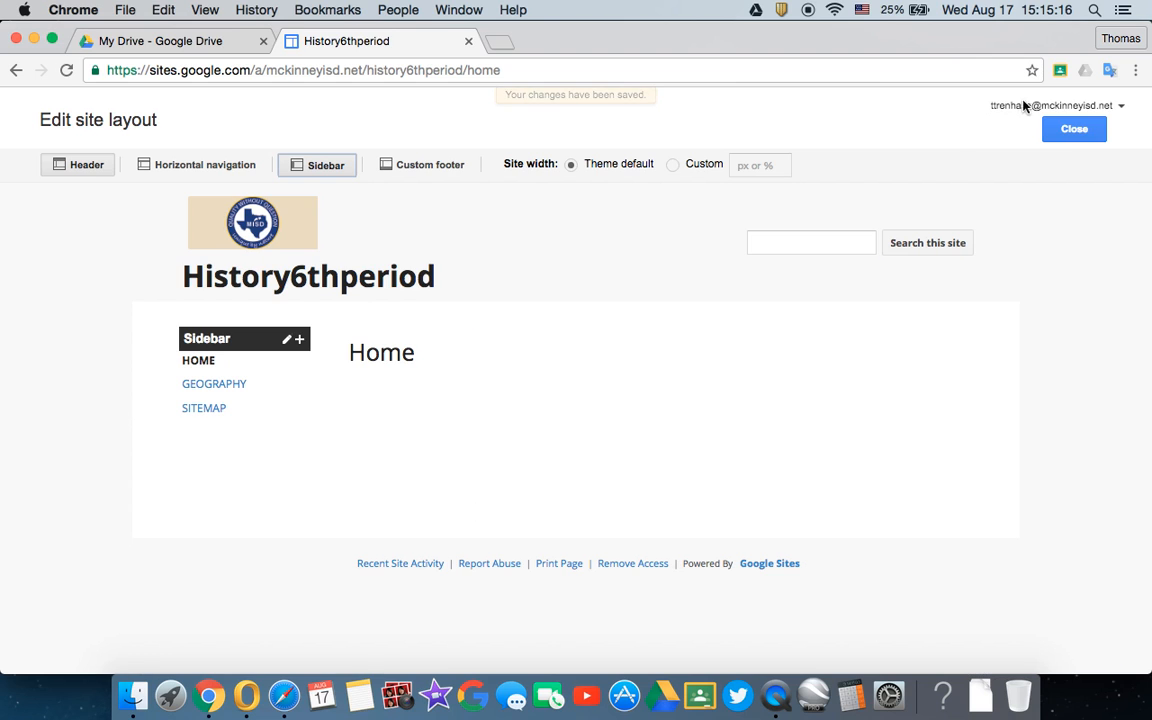
click(1072, 129)
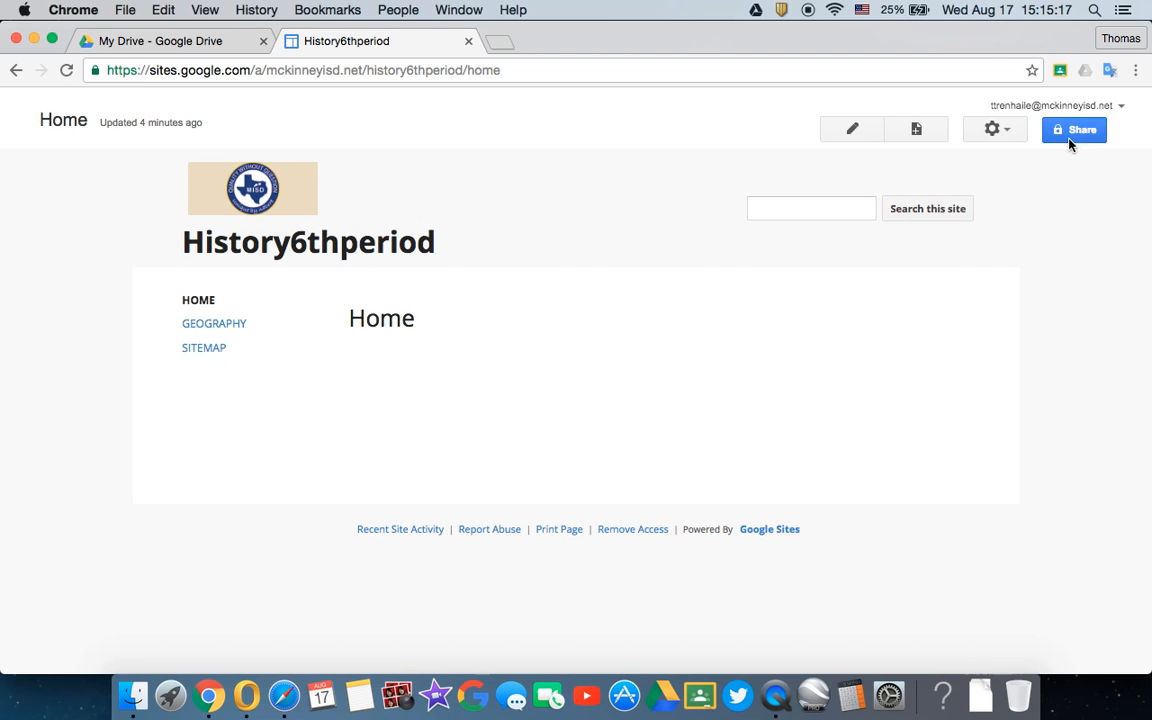
- Open the site management settings and review the general options from site name to site description and landing page
click(998, 131)
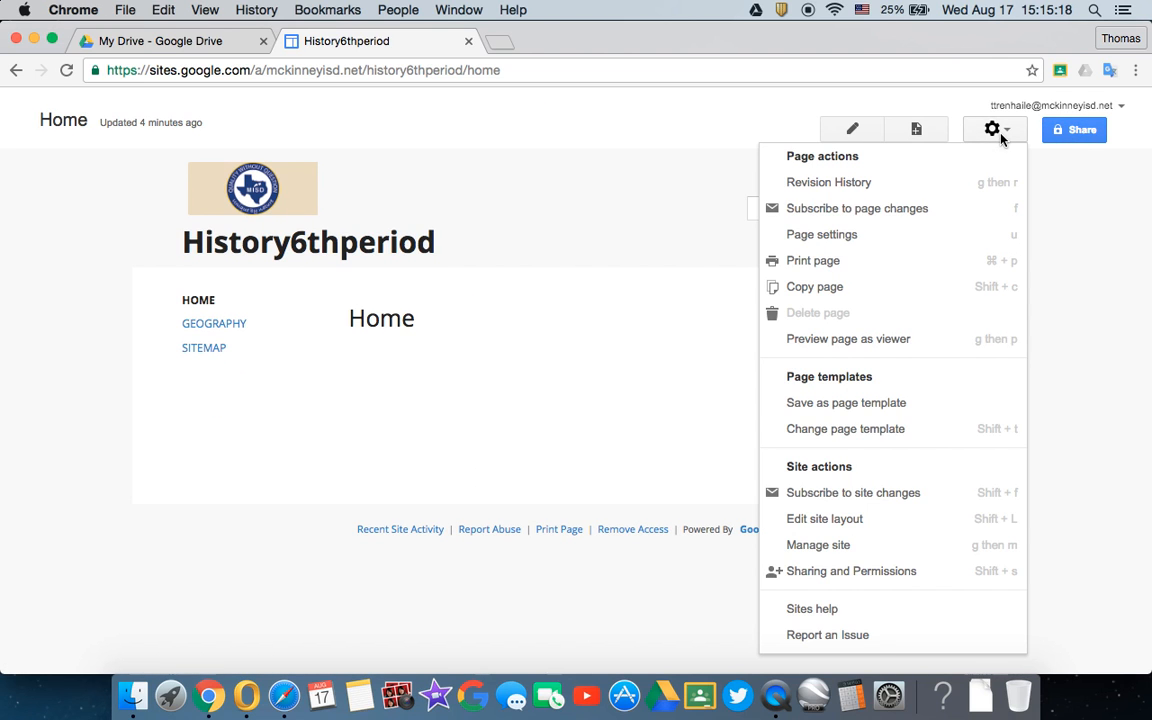
click(836, 545)
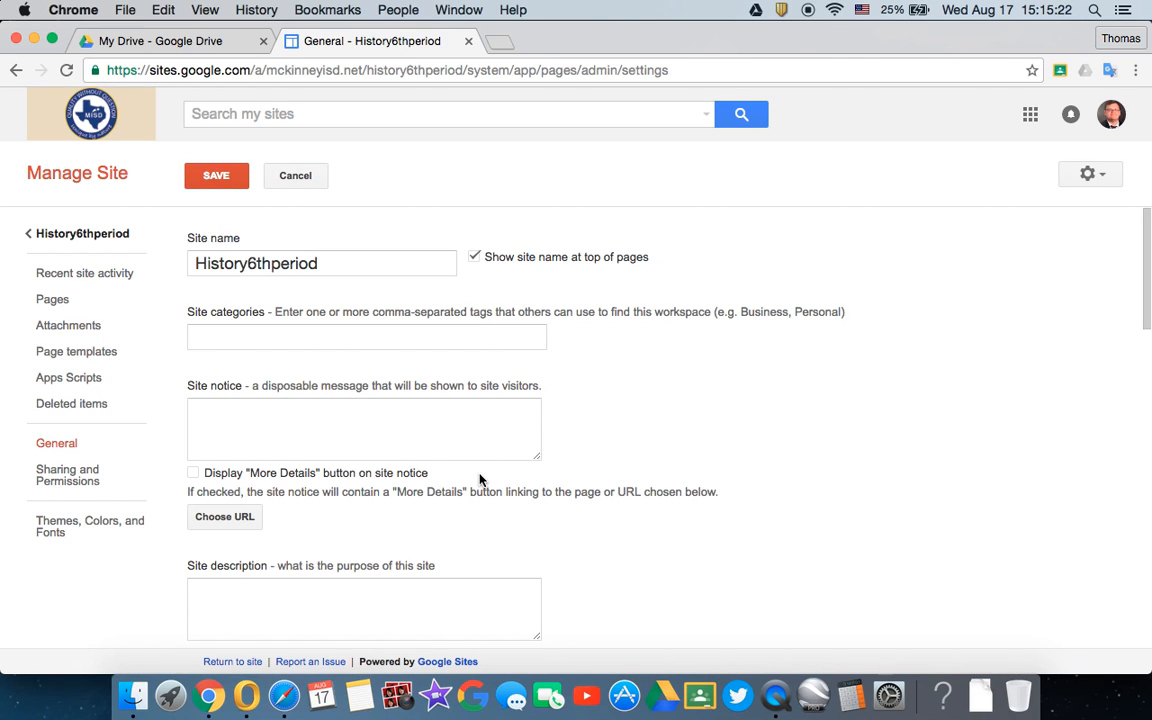
click(348, 264)
scroll(287, 369, down, 1)
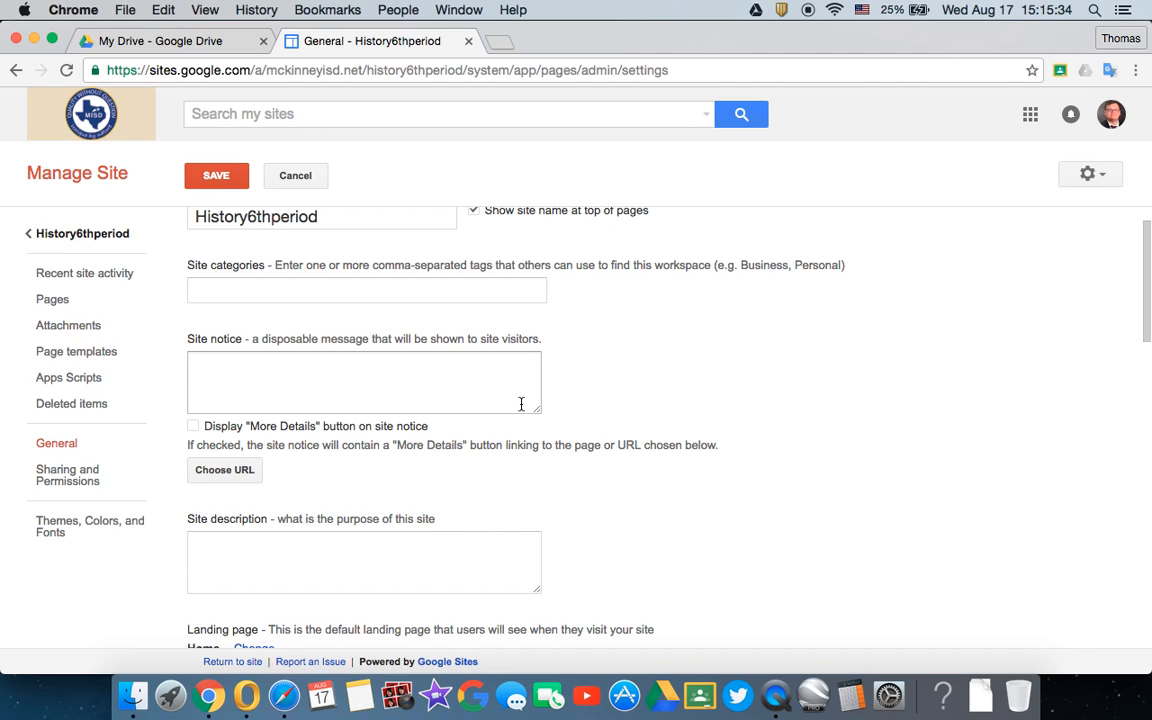
scroll(388, 468, down, 4)
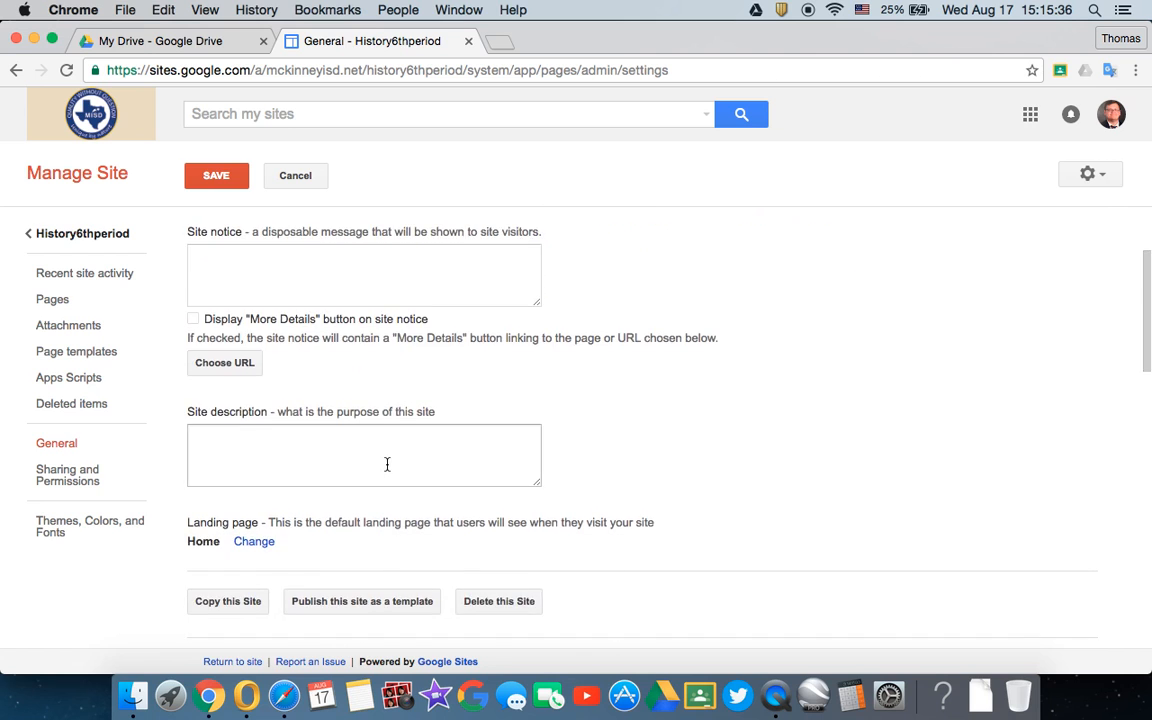
- Review the site's page hierarchy, attachments and page templates in the management settings
click(62, 303)
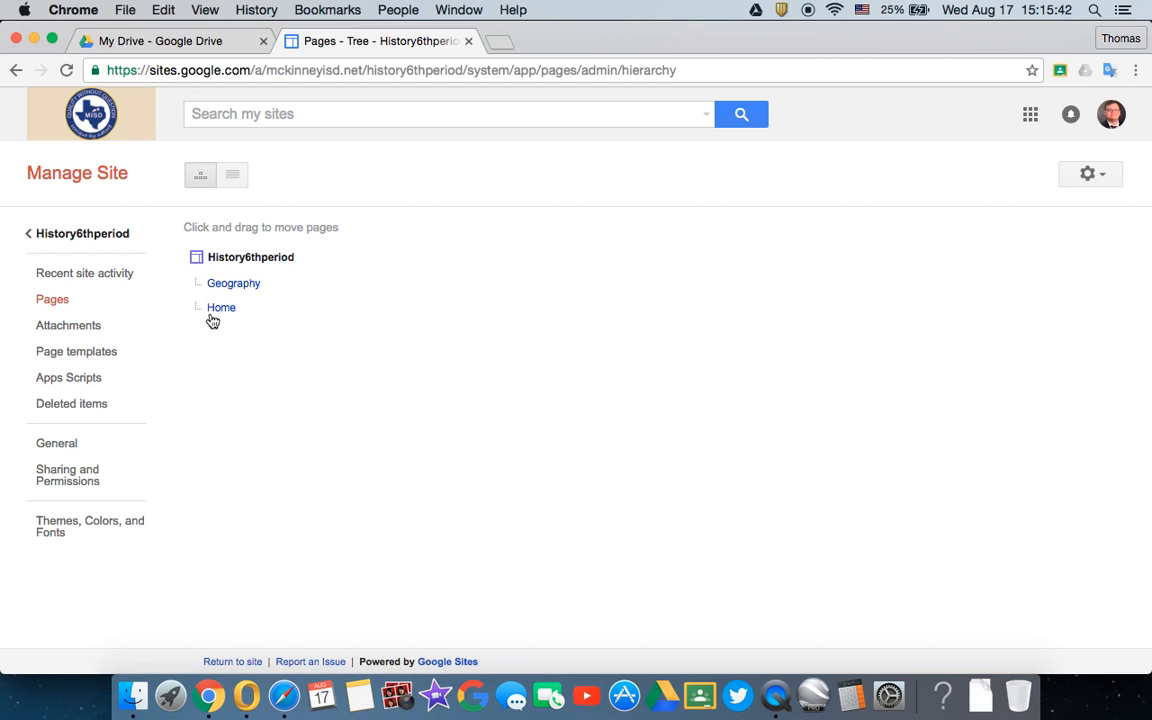
click(37, 328)
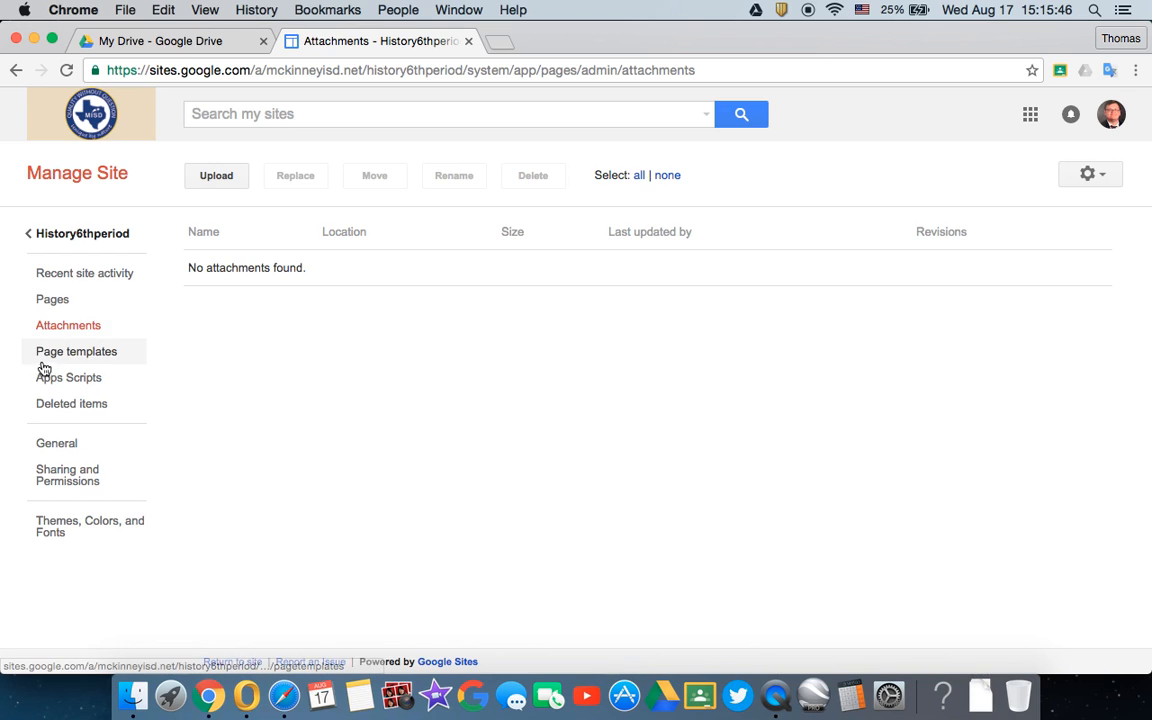
click(37, 361)
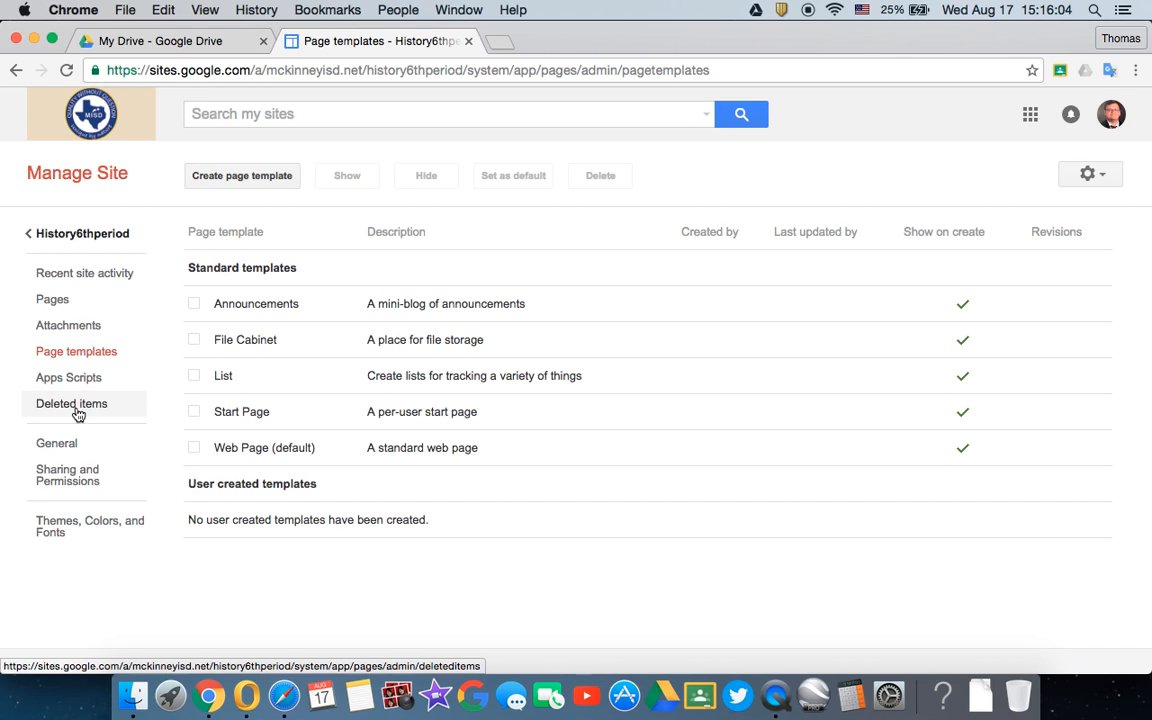
- Return to the general settings and examine the statistics, language, mobile, security, access and commenting options
click(68, 450)
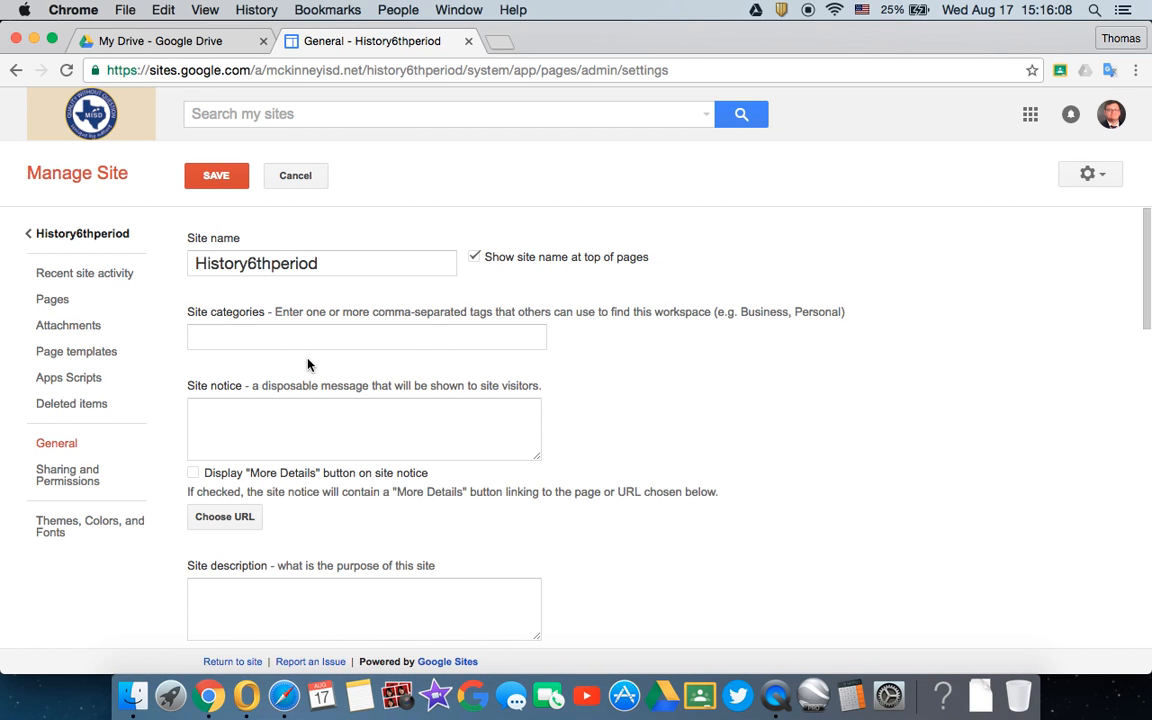
scroll(308, 364, down, 10)
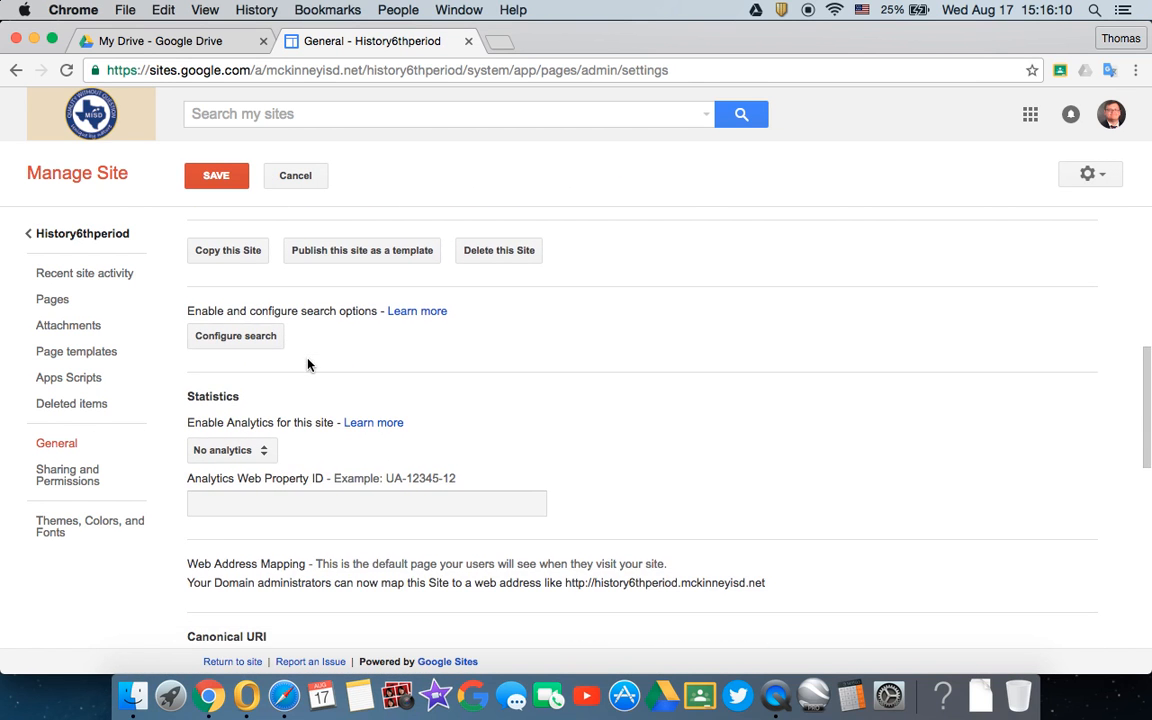
scroll(243, 430, down, 7)
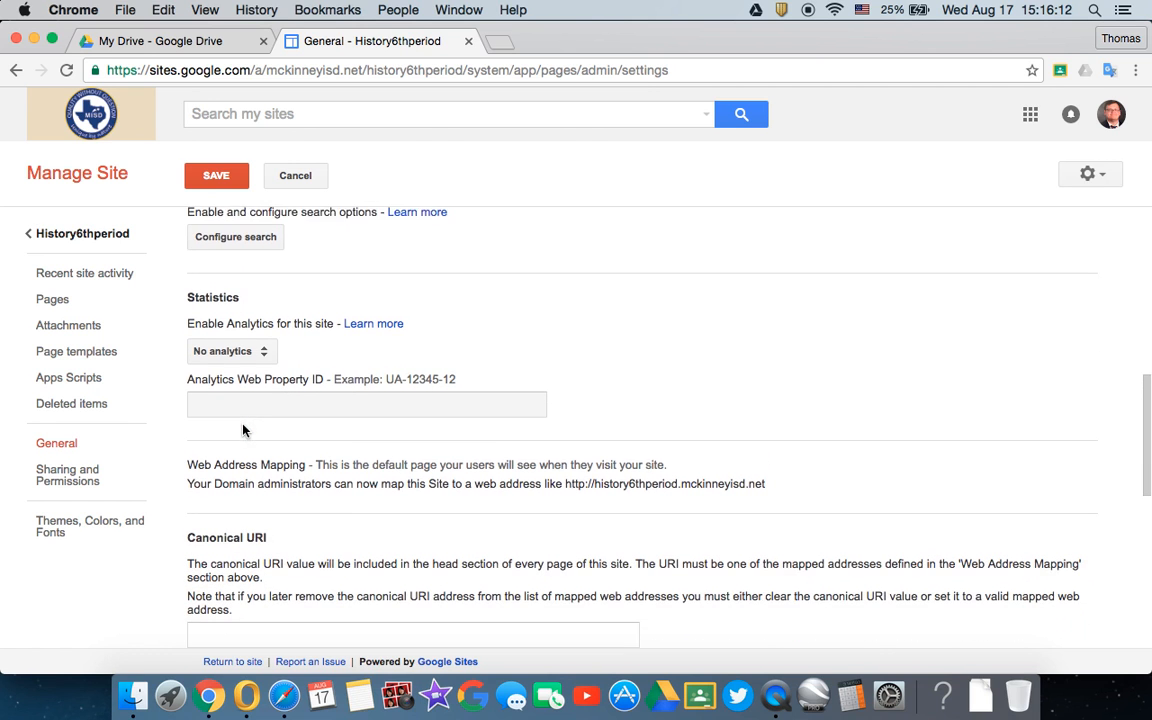
scroll(230, 493, down, 6)
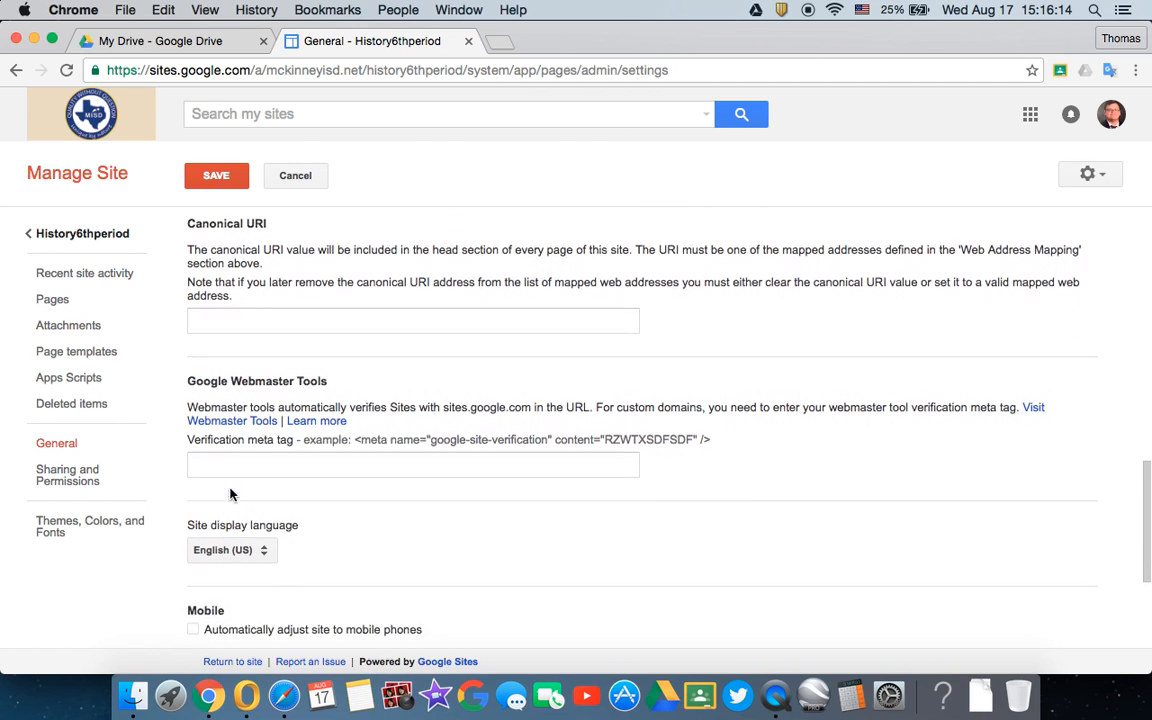
scroll(230, 493, down, 1)
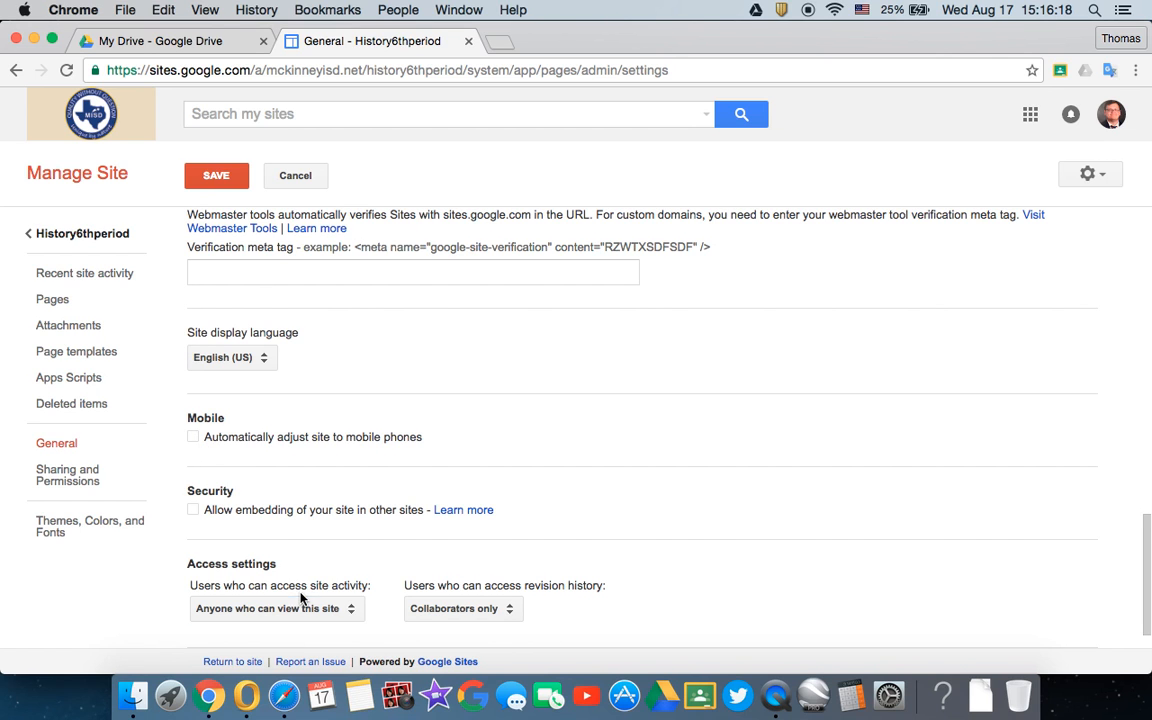
scroll(301, 599, down, 2)
scroll(301, 599, down, 1)
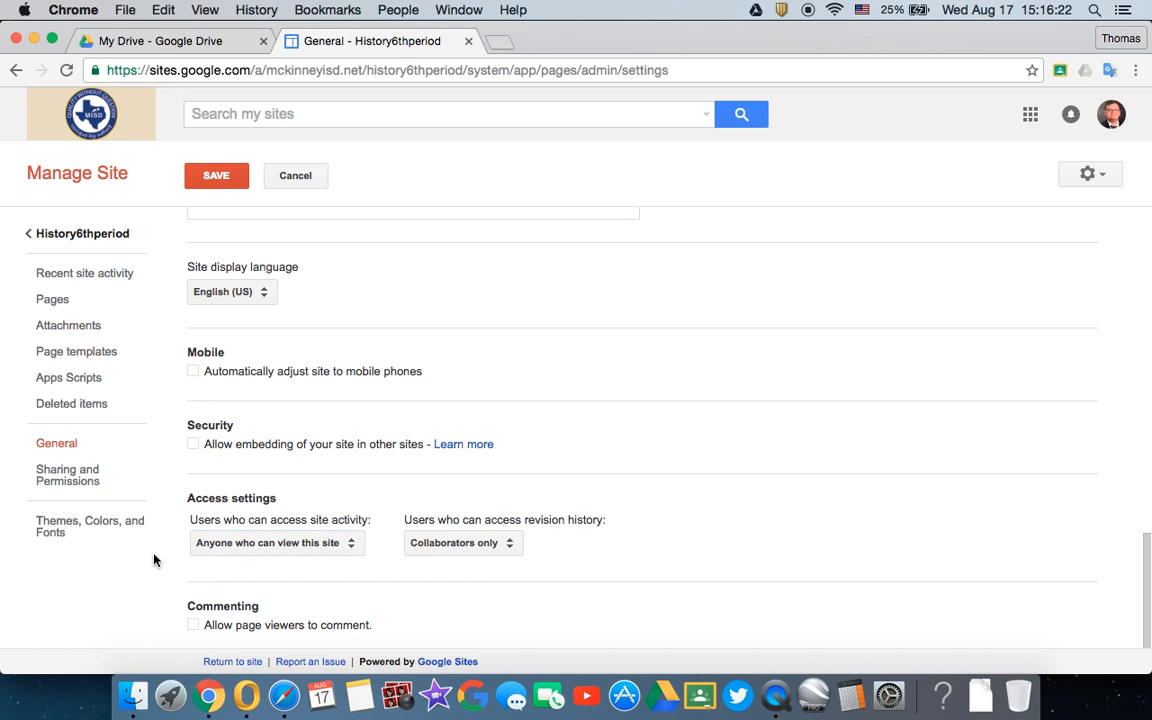
- View the site's sharing and permissions settings and check the access roles available for invited people
click(90, 489)
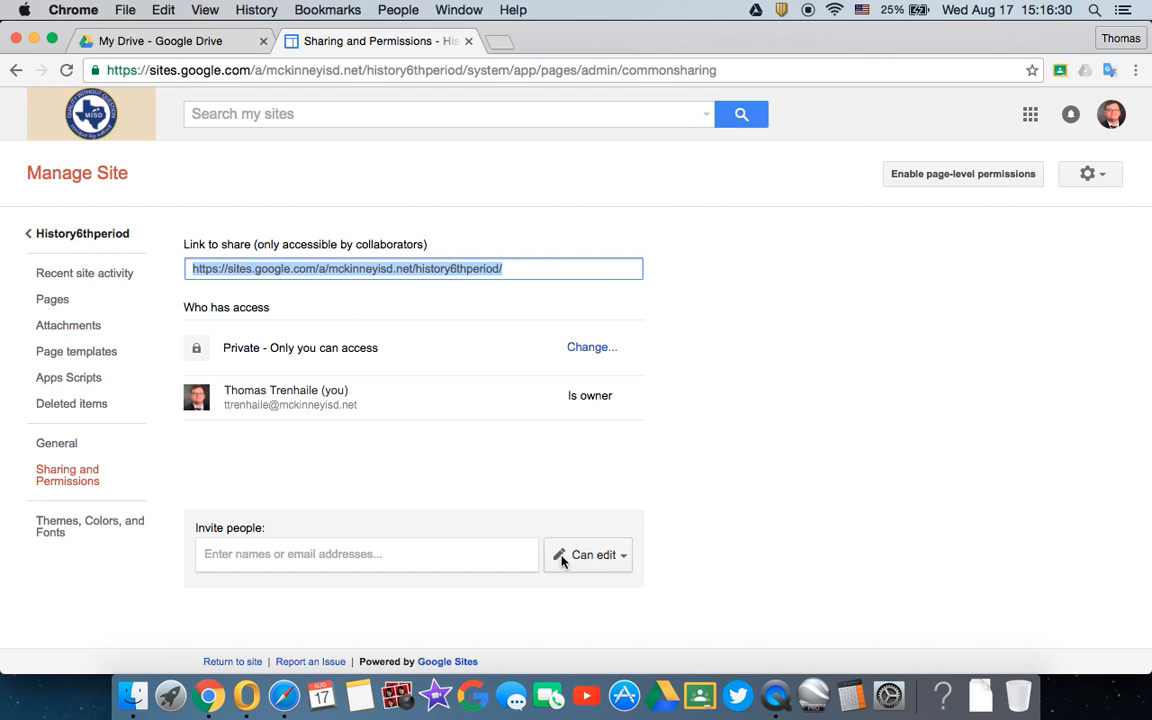
click(619, 556)
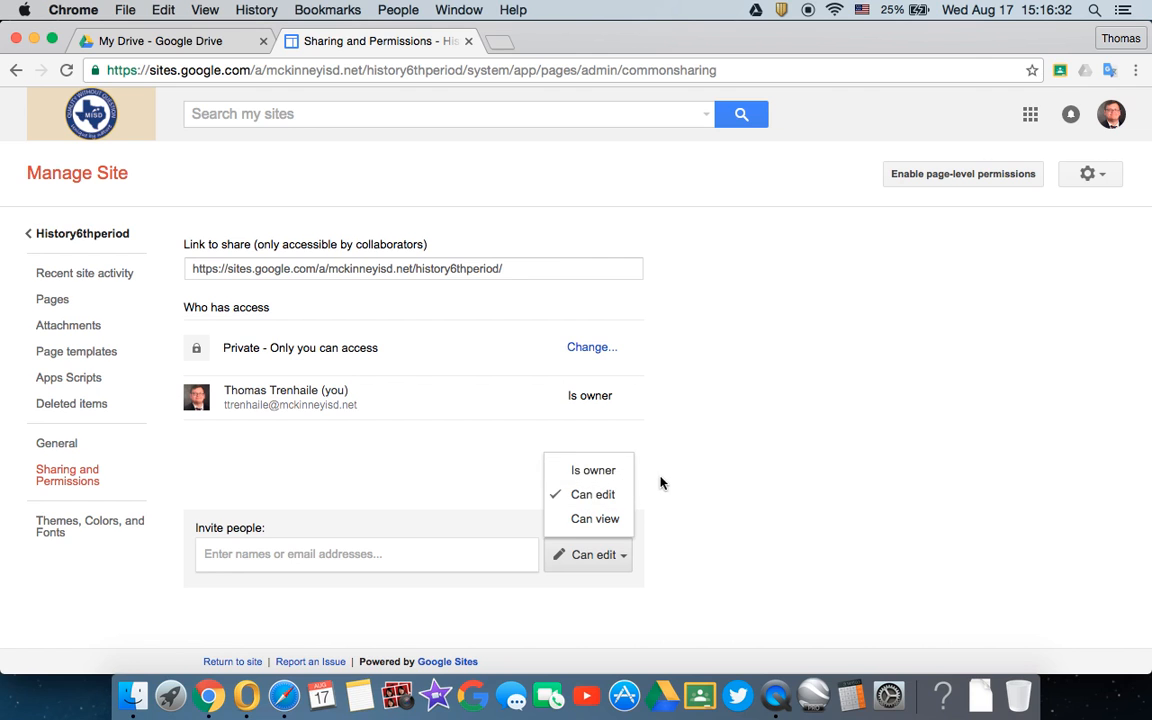
click(472, 479)
- Review the site's themes, colors and fonts settings and save them with the Ski base theme
click(78, 526)
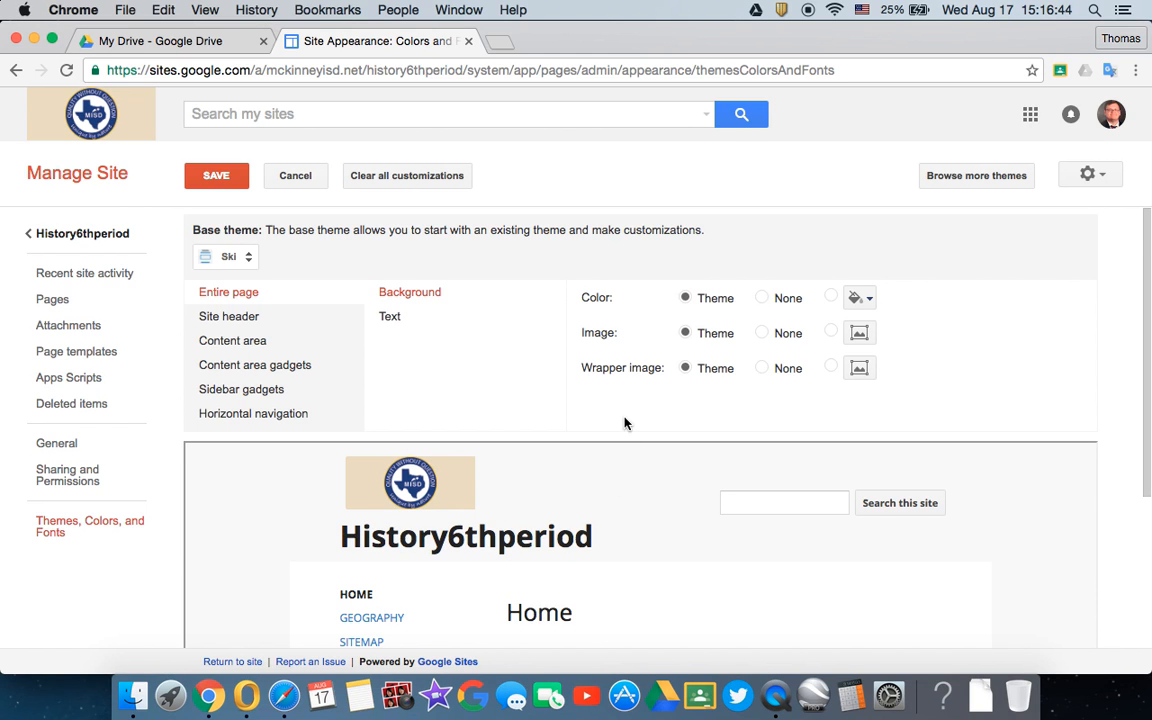
scroll(624, 422, down, 5)
scroll(620, 412, up, 5)
click(205, 186)
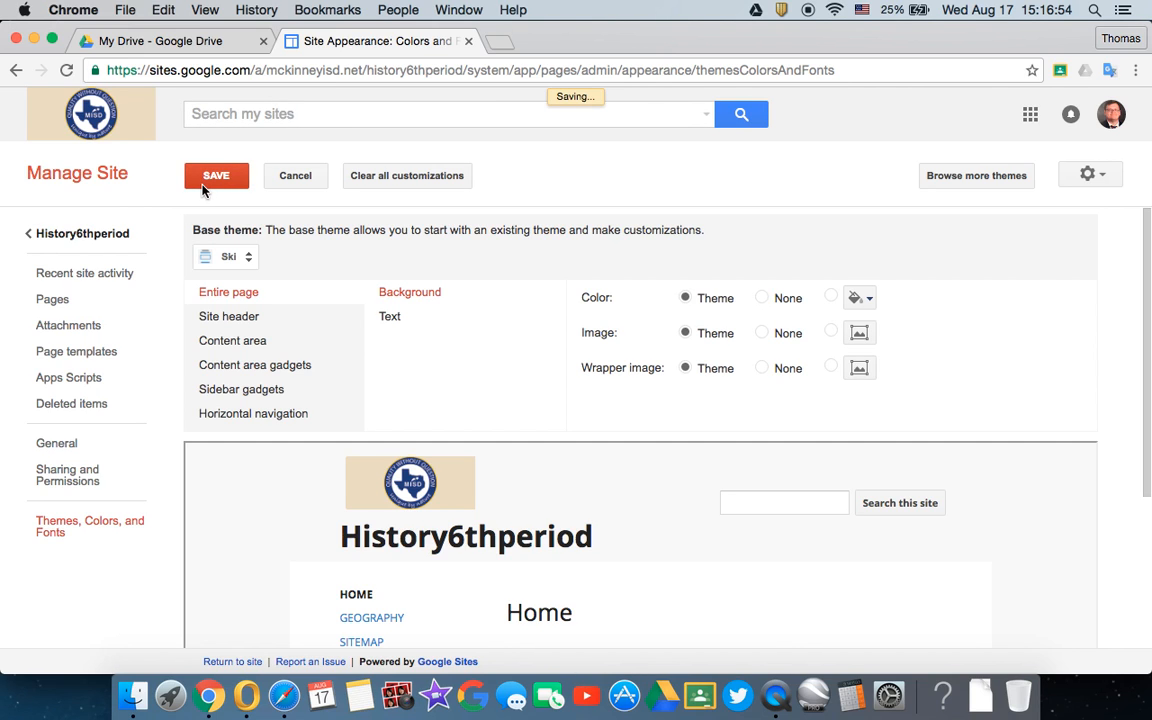